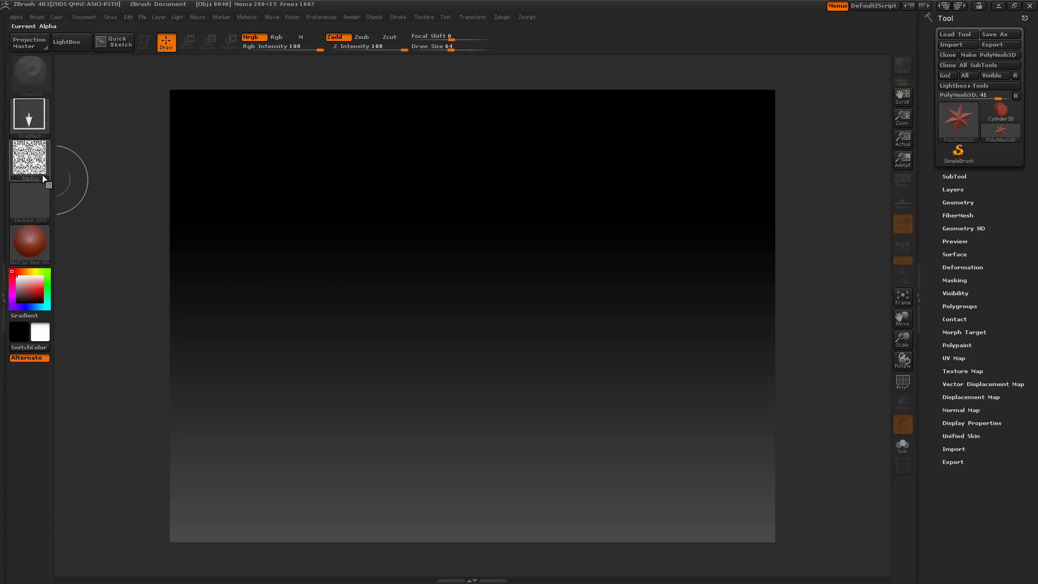
Load DemoHead.ZTL from LightBox, draw it on the canvas, and enter Edit mode
{"action": "mouse_move", "coordinate": [31, 168]}
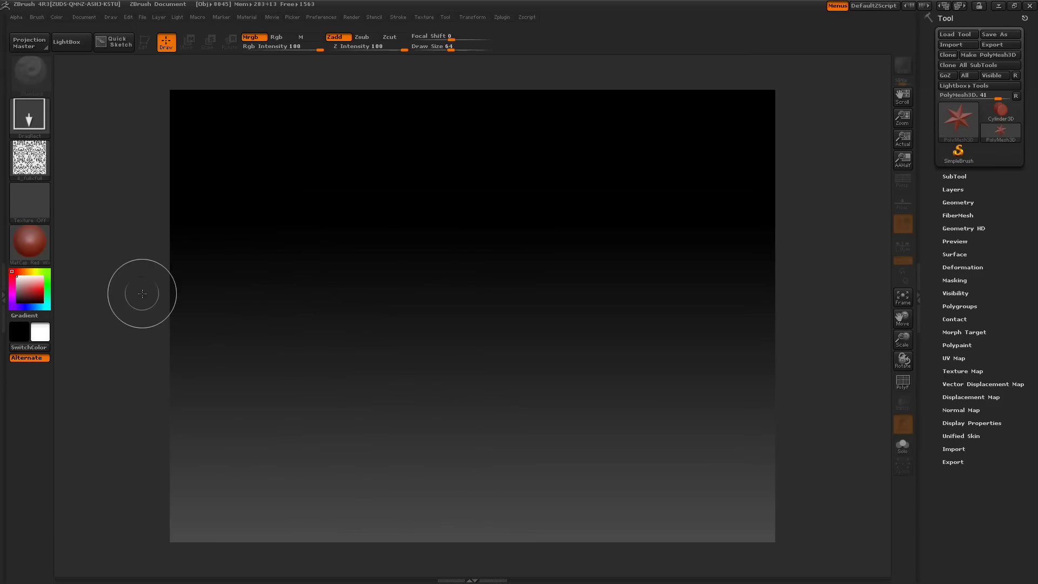
{"action": "mouse_move", "coordinate": [41, 169]}
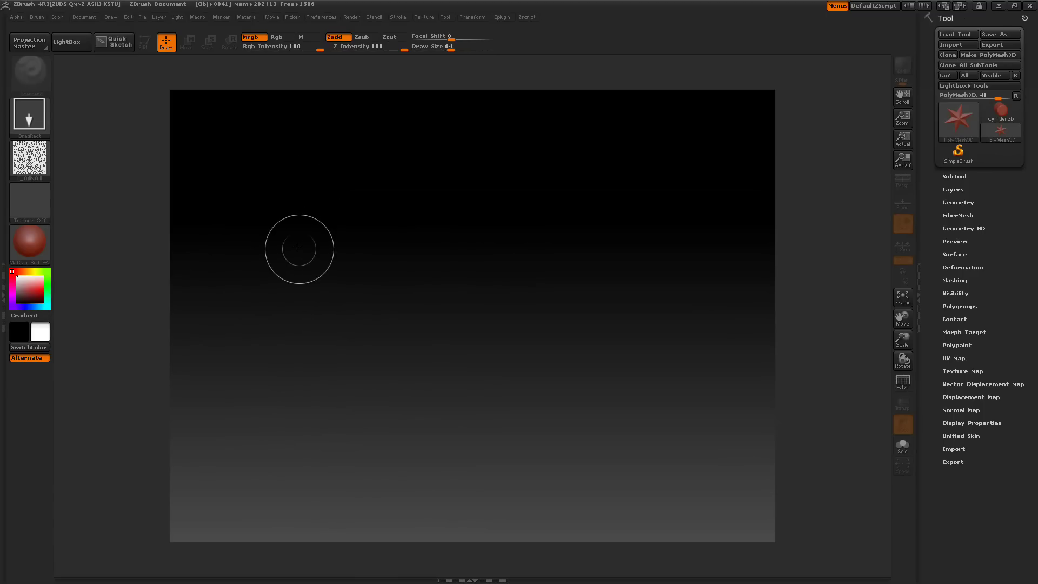
{"action": "left_click", "coordinate": [77, 45]}
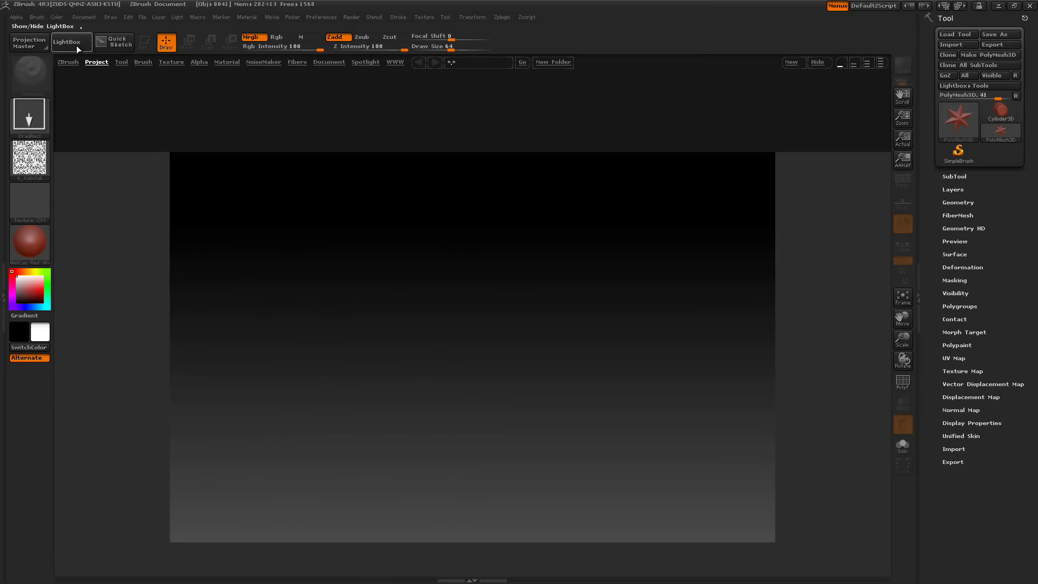
{"action": "left_click", "coordinate": [121, 62]}
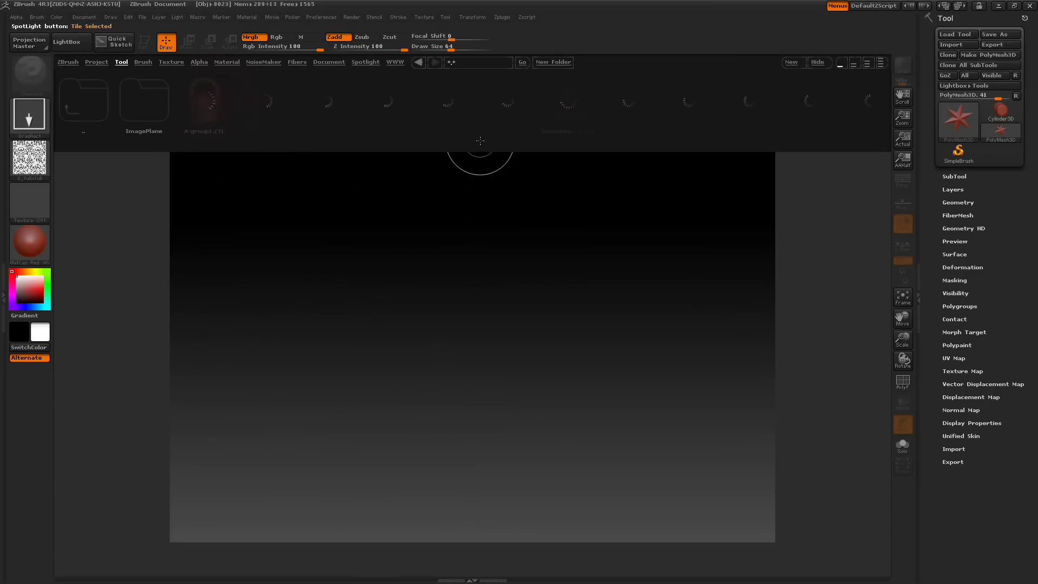
{"action": "double_click", "coordinate": [500, 104]}
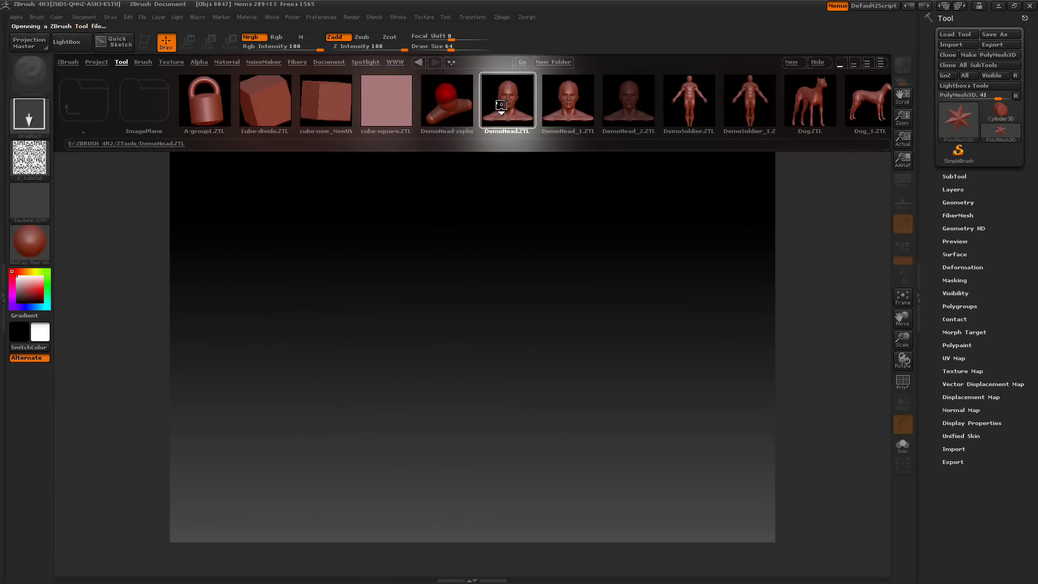
{"action": "left_click", "coordinate": [67, 47]}
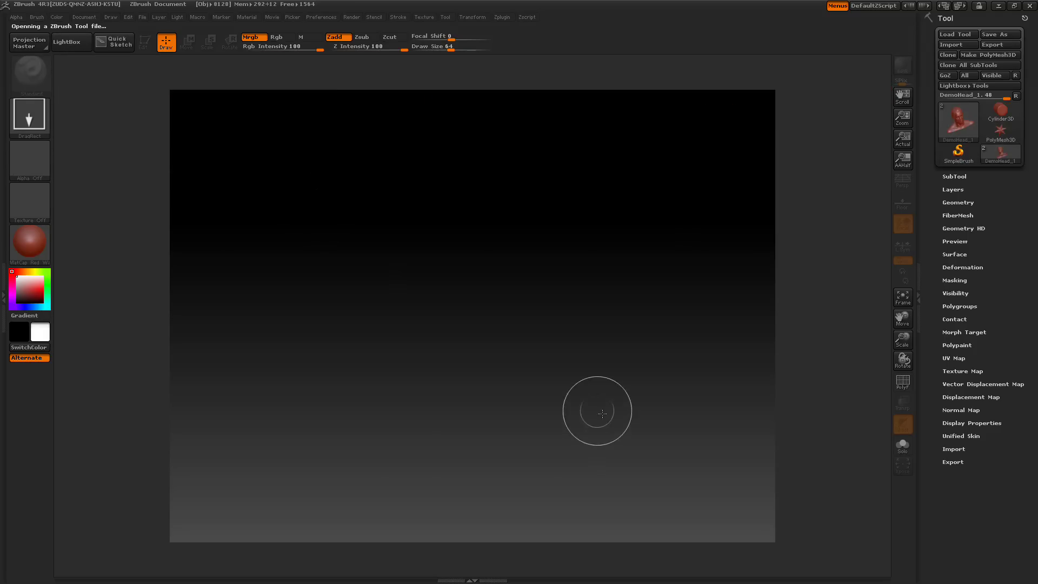
{"action": "left_click_drag", "start_coordinate": [482, 340], "coordinate": [488, 486]}
{"action": "left_click", "coordinate": [146, 47]}
{"action": "left_click_drag", "start_coordinate": [371, 302], "coordinate": [354, 299]}
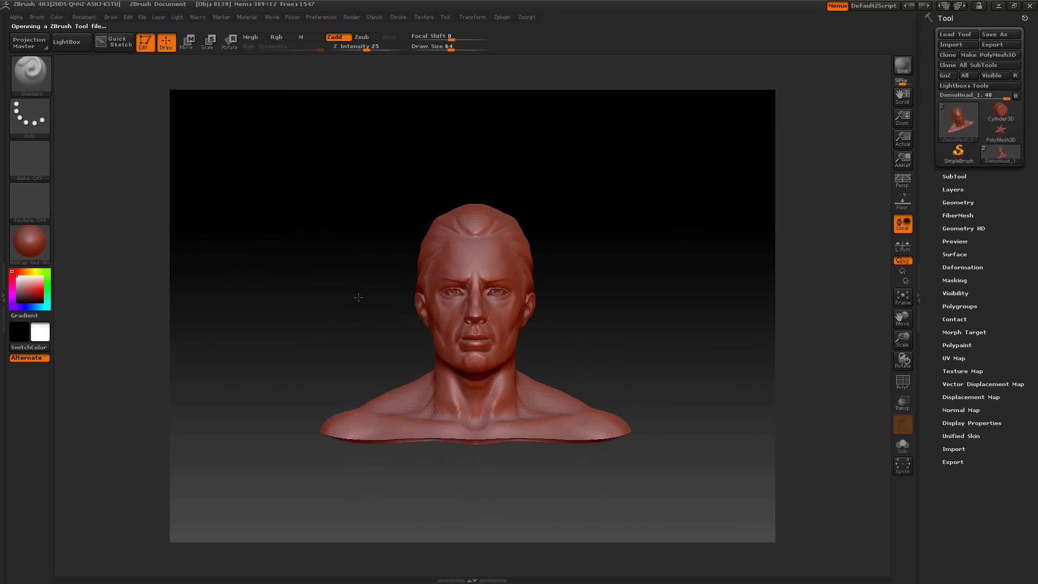
Apply the white SkinShade4 material to the bust and frame it
{"action": "left_click", "coordinate": [32, 245]}
{"action": "left_click", "coordinate": [212, 253]}
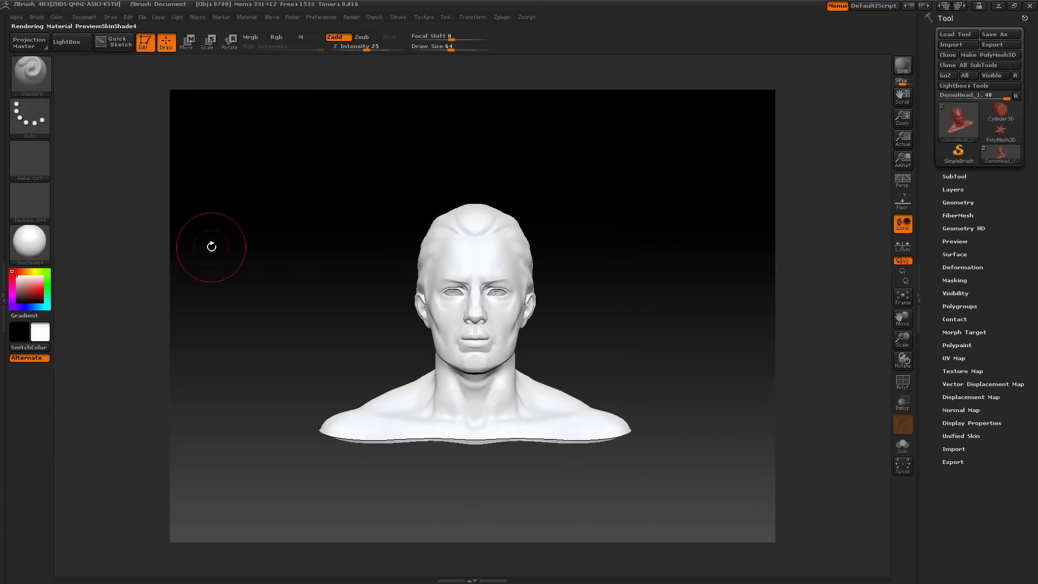
{"action": "key", "text": "f"}
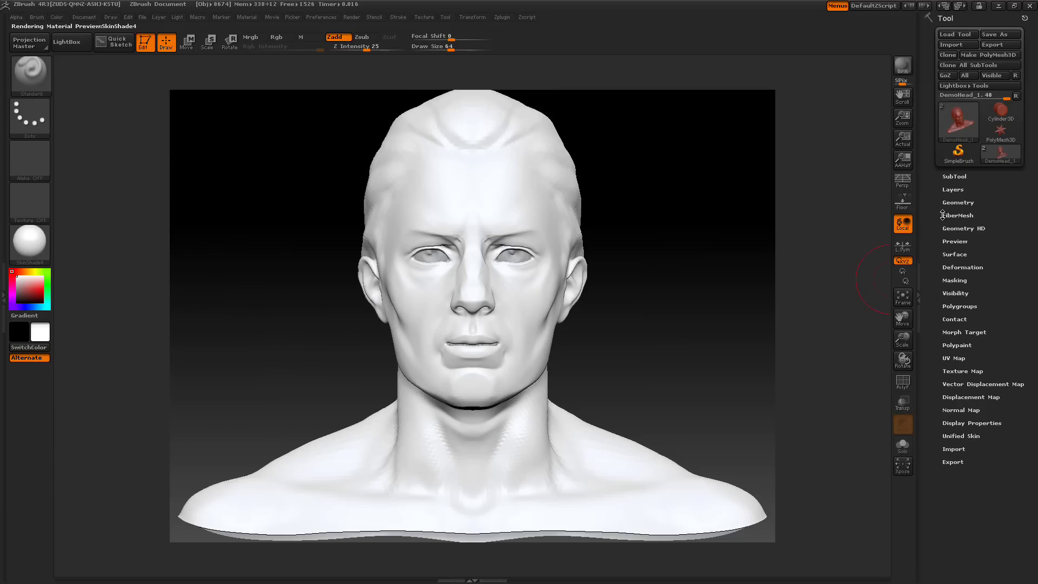
Drop the bust to SDiv 1 and unwrap its UVs with UV Master
{"action": "left_click", "coordinate": [958, 203]}
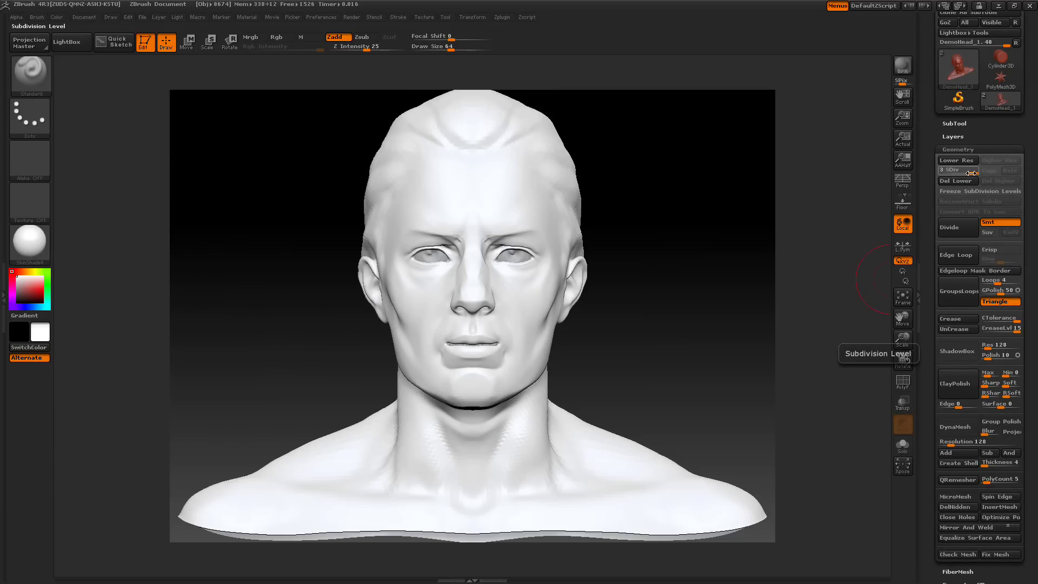
{"action": "left_click_drag", "start_coordinate": [955, 172], "coordinate": [944, 173]}
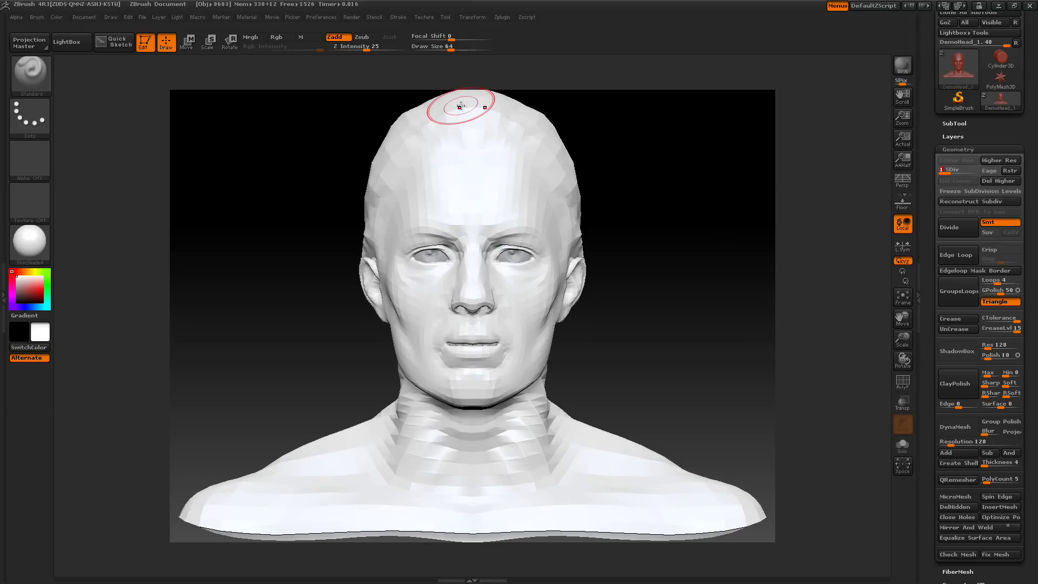
{"action": "left_click", "coordinate": [502, 16]}
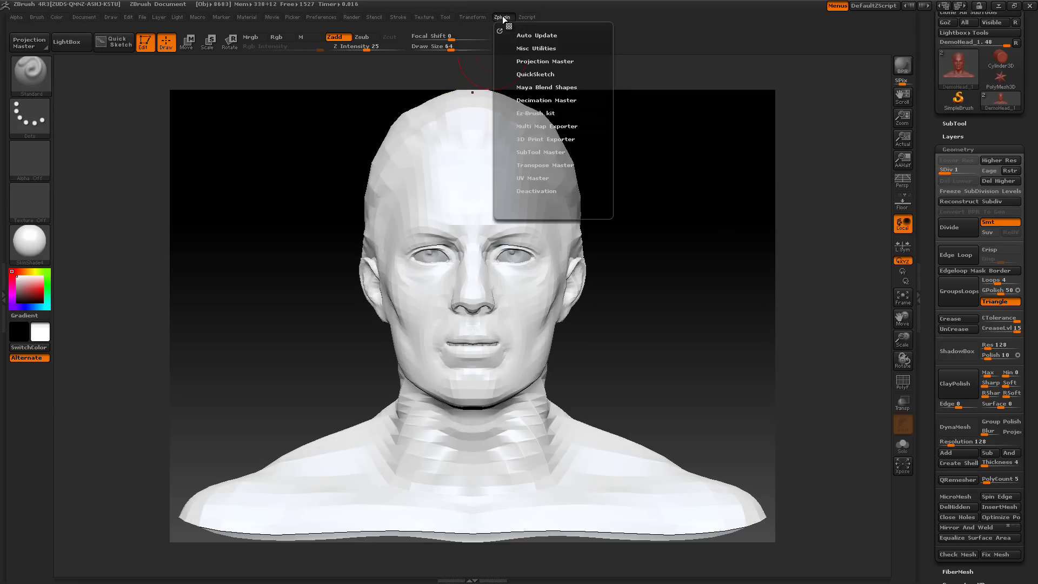
{"action": "left_click", "coordinate": [541, 178]}
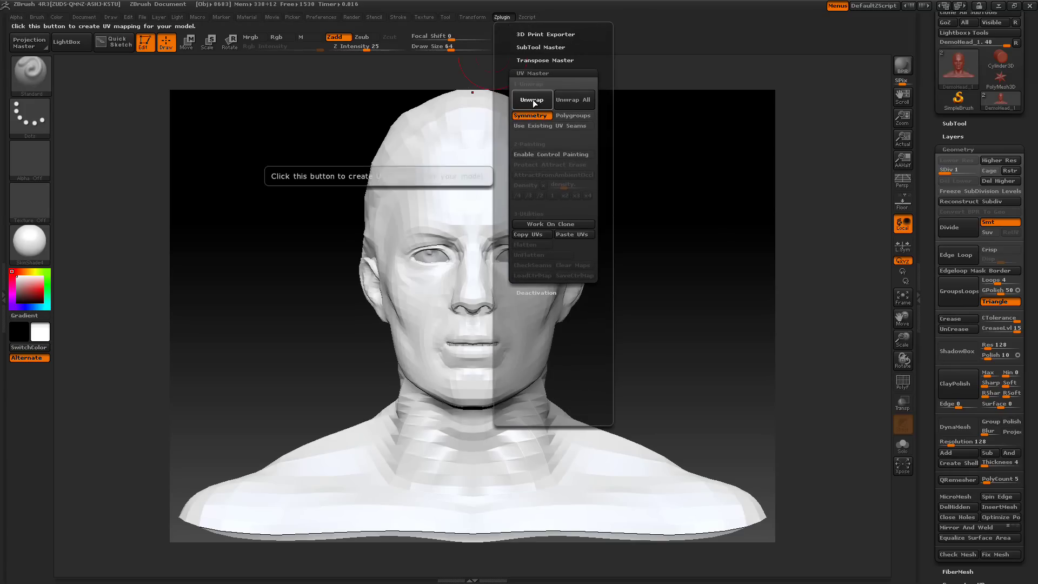
{"action": "left_click", "coordinate": [532, 99]}
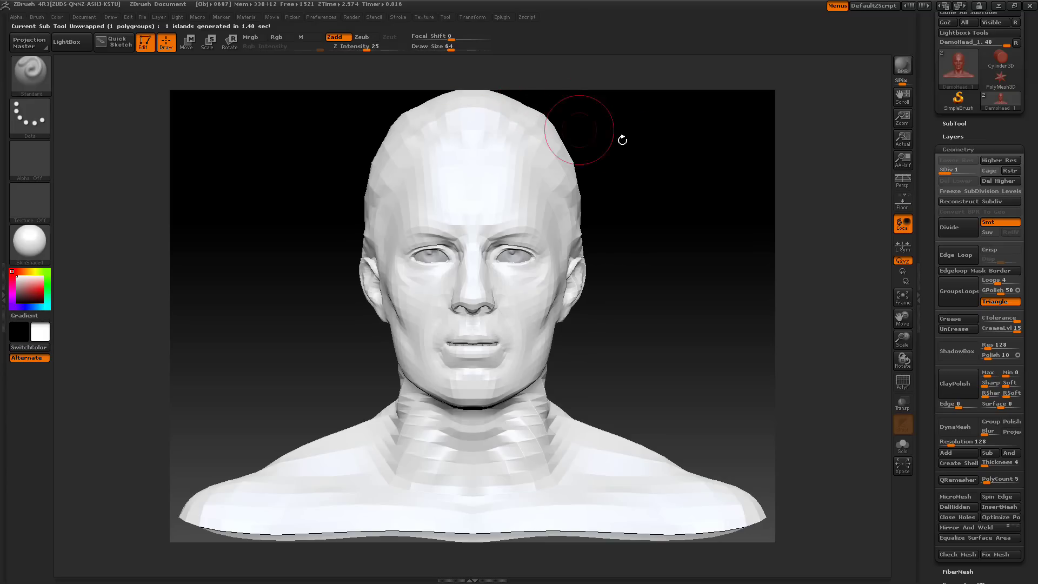
Return to SDiv 3 and divide twice to reach five subdivision levels
{"action": "left_click_drag", "start_coordinate": [944, 170], "coordinate": [965, 172]}
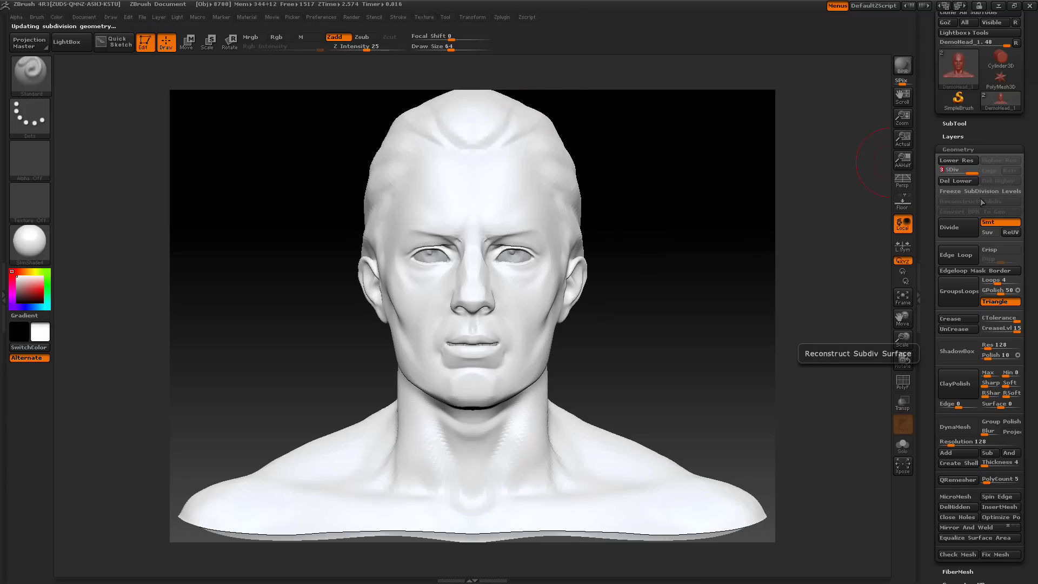
{"action": "left_click", "coordinate": [967, 229]}
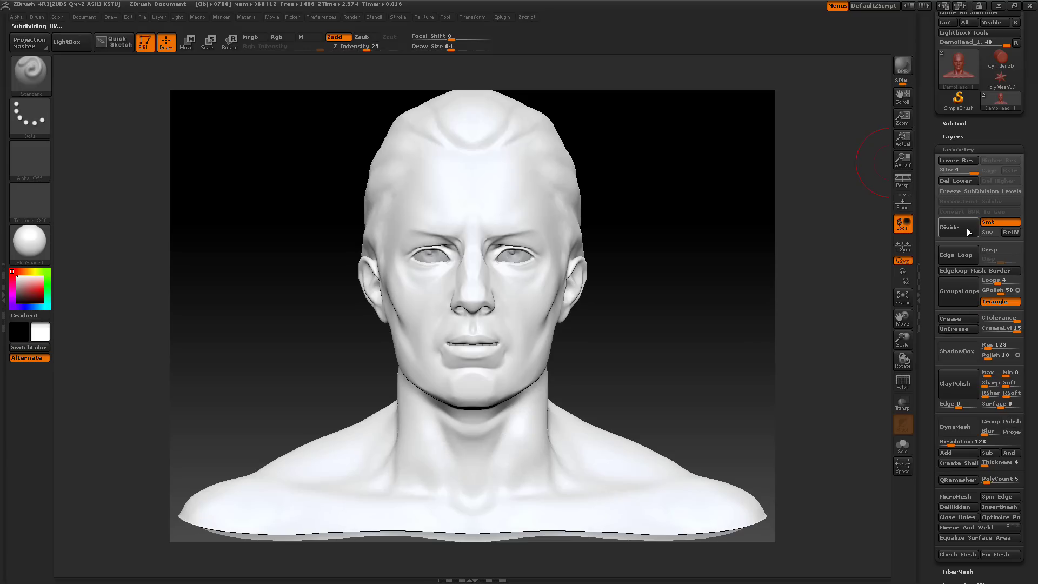
{"action": "left_click", "coordinate": [967, 229]}
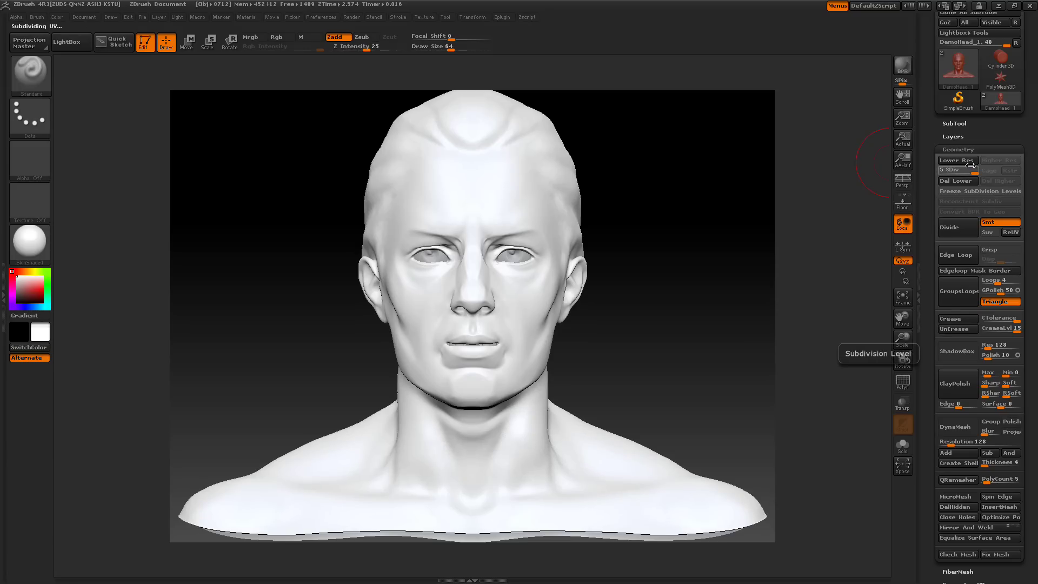
{"action": "left_click", "coordinate": [954, 149]}
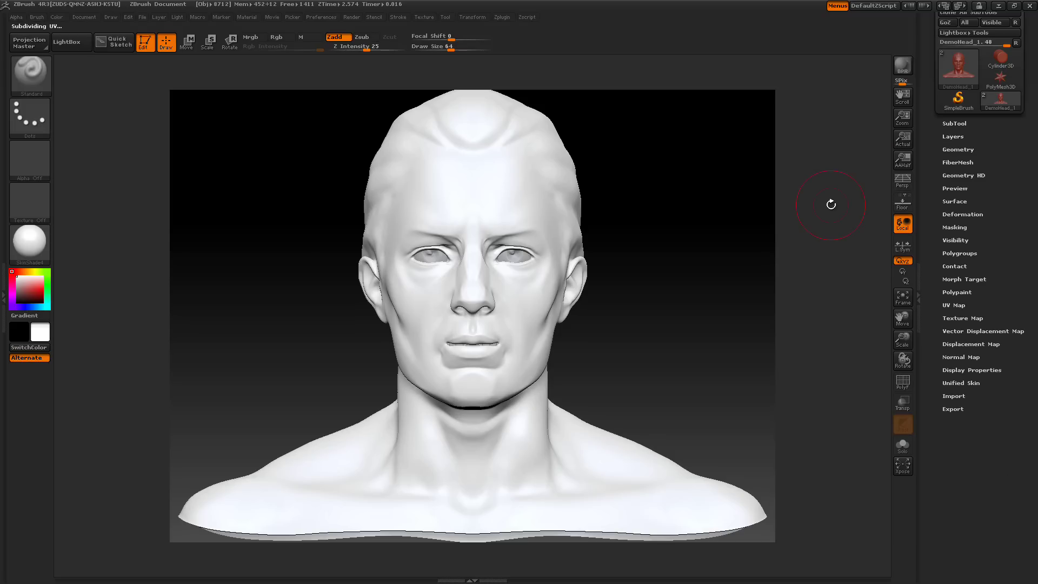
Dock the Alpha palette in the left tray and make il_fullxfull the current alpha
{"action": "left_click", "coordinate": [7, 254]}
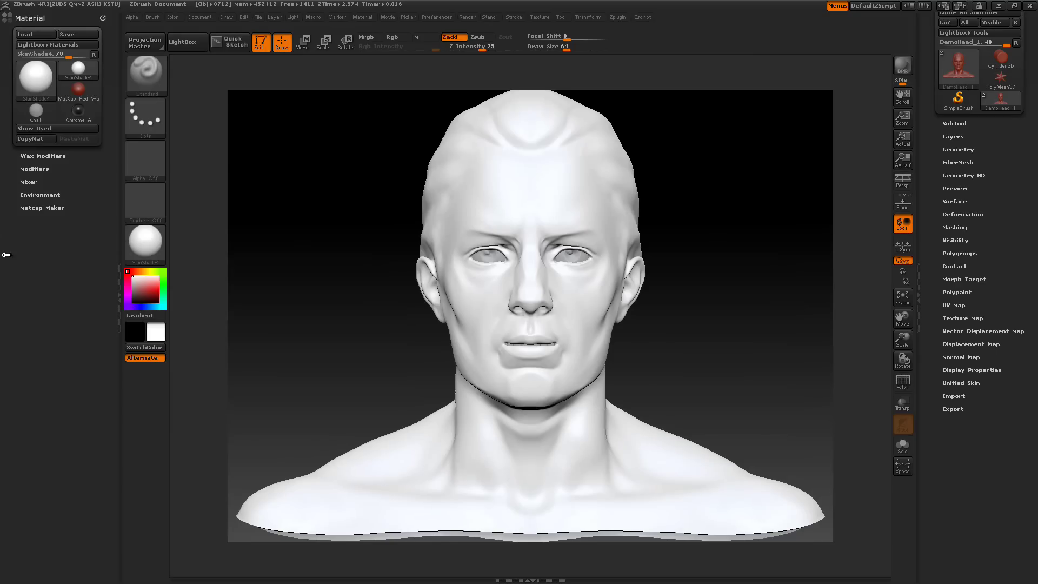
{"action": "left_click", "coordinate": [104, 19]}
{"action": "left_click", "coordinate": [132, 17]}
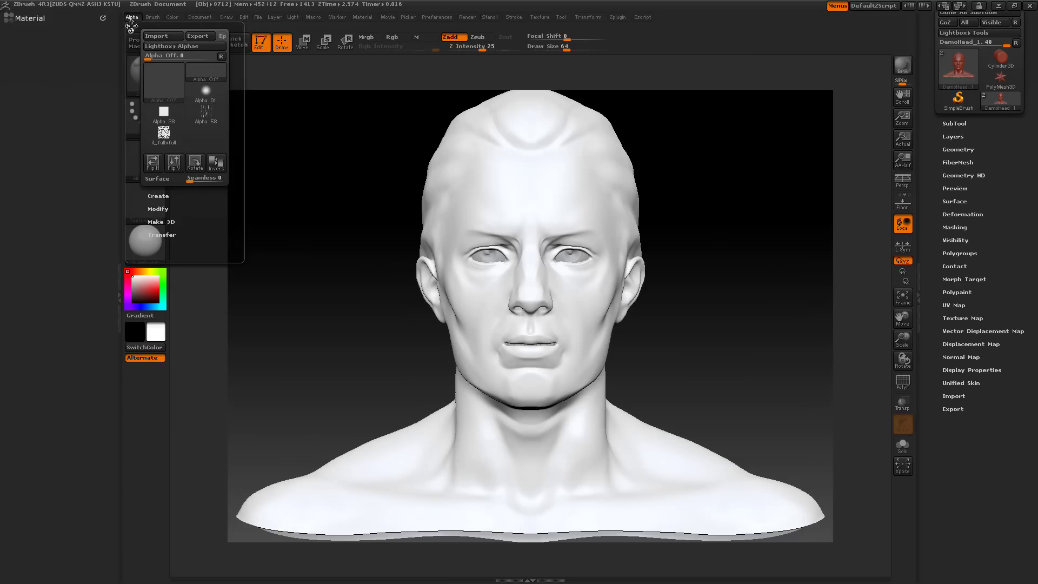
{"action": "left_click_drag", "start_coordinate": [128, 28], "coordinate": [3, 55]}
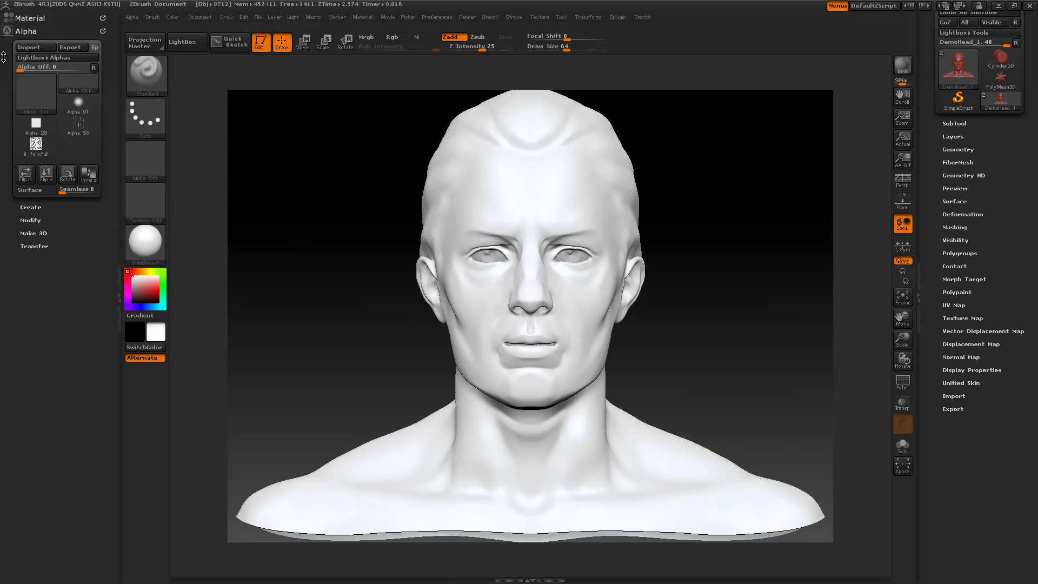
{"action": "left_click", "coordinate": [33, 86]}
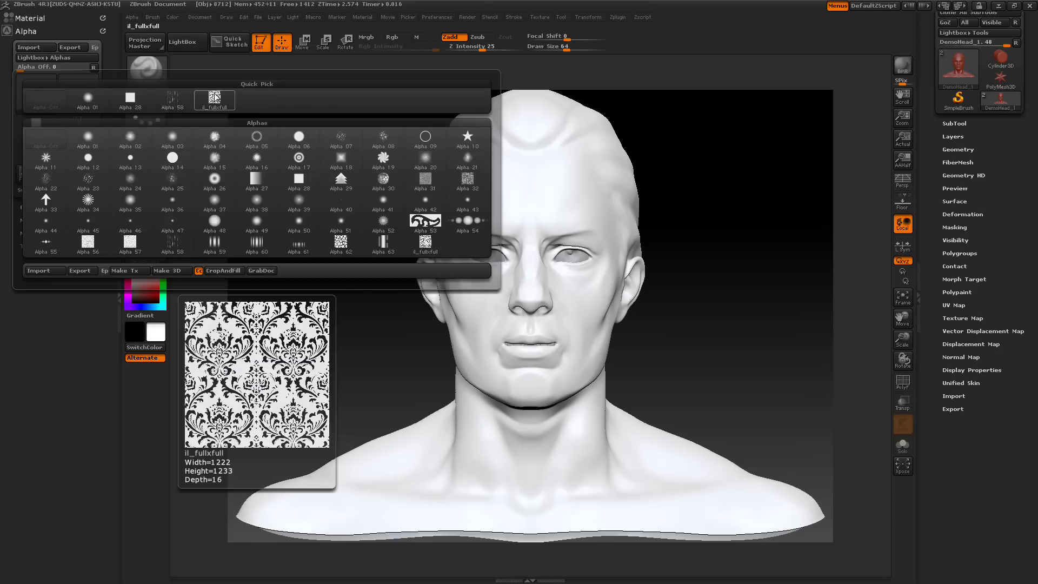
{"action": "left_click", "coordinate": [215, 98]}
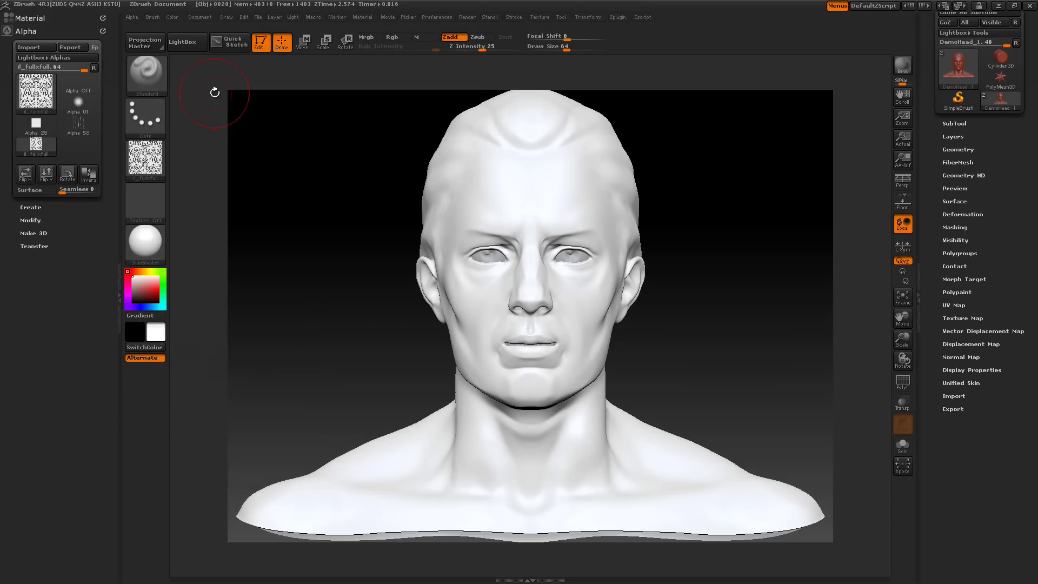
Set the alpha's H Tiles and V Tiles to 3 each
{"action": "left_click", "coordinate": [28, 219]}
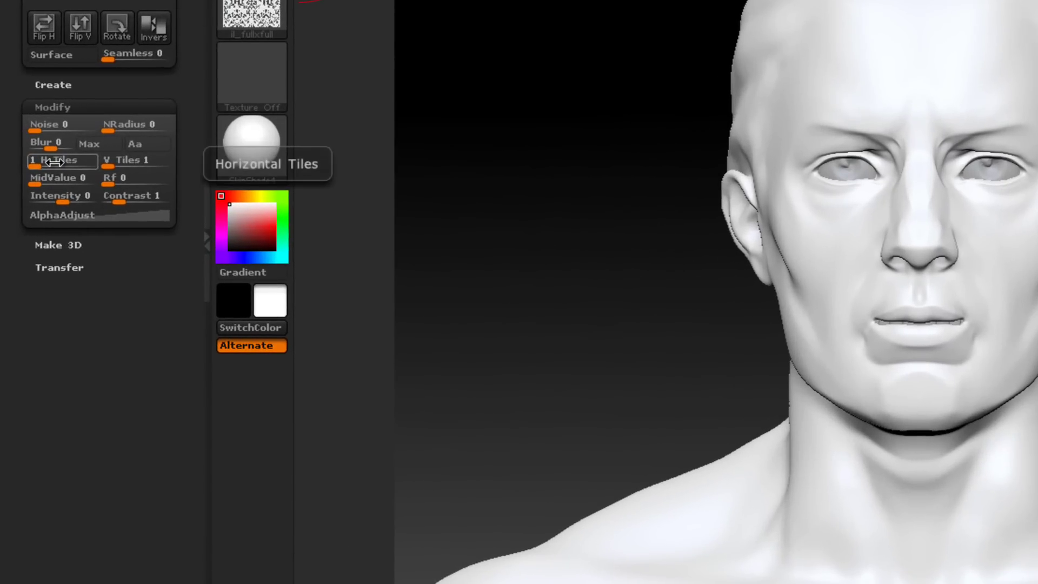
{"action": "type", "text": "3"}
{"action": "key", "text": "Return"}
{"action": "left_click", "coordinate": [123, 160]}
{"action": "type", "text": "3"}
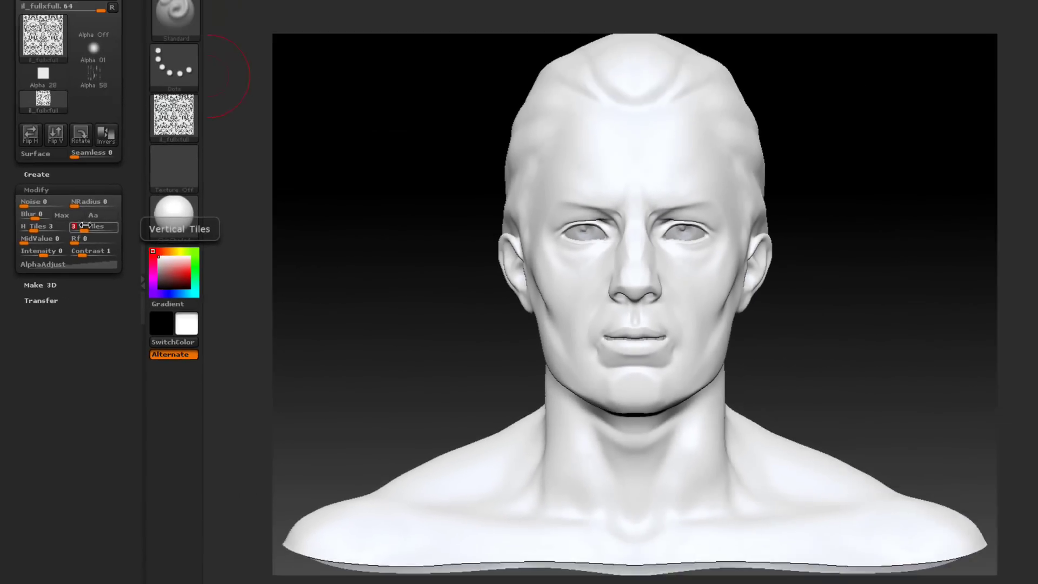
{"action": "key", "text": "Return"}
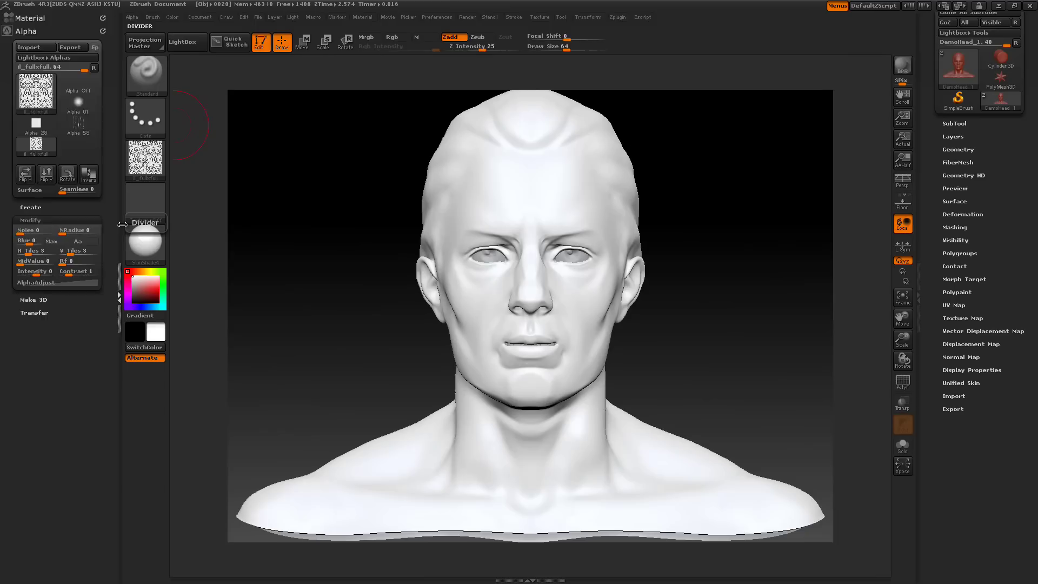
{"action": "left_click", "coordinate": [122, 224]}
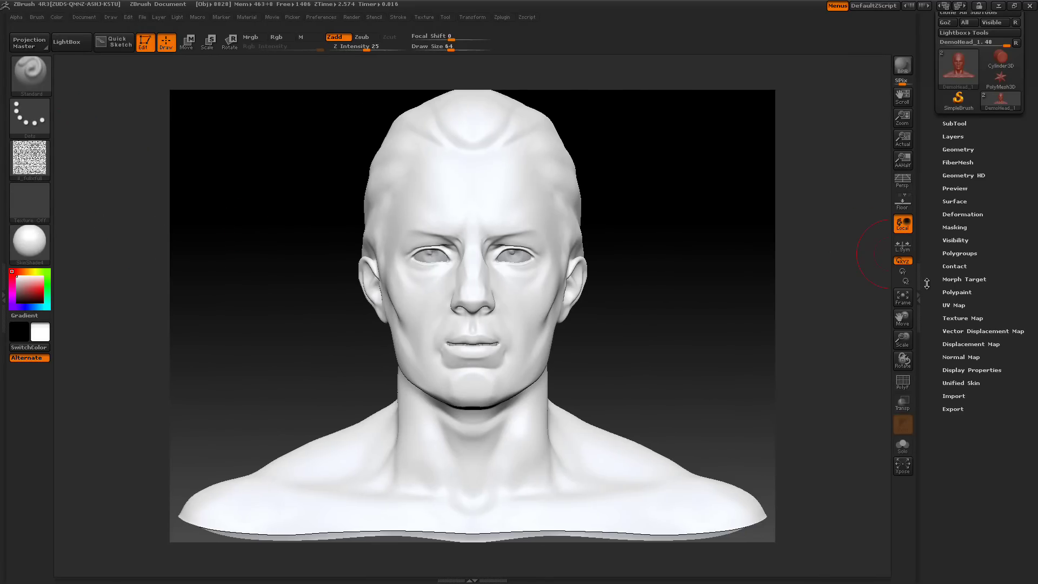
Mask the head by the tiled damask alpha, invert it, and paint mask over both eyes
{"action": "left_click", "coordinate": [959, 227]}
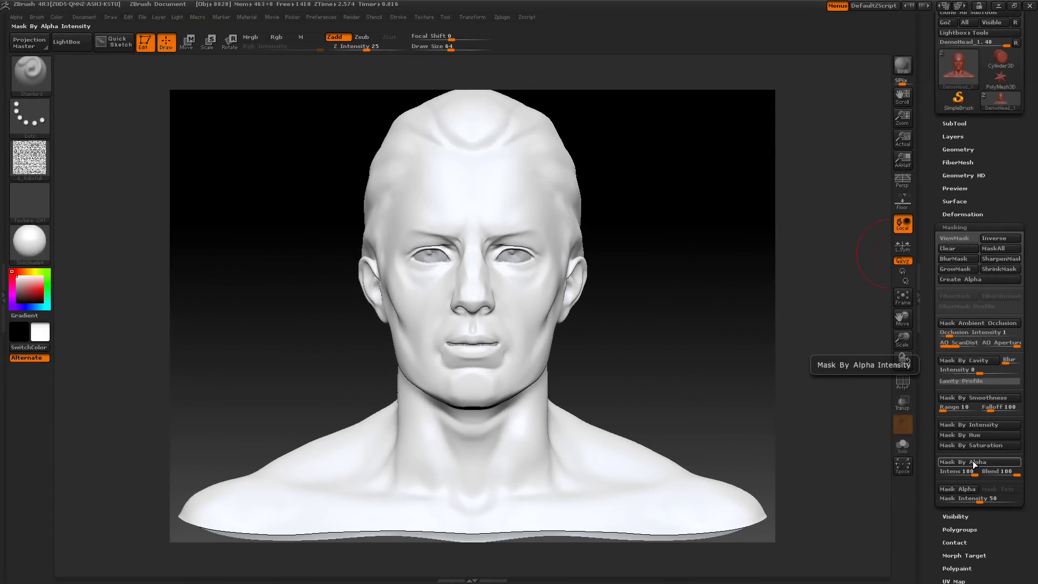
{"action": "left_click", "coordinate": [972, 462]}
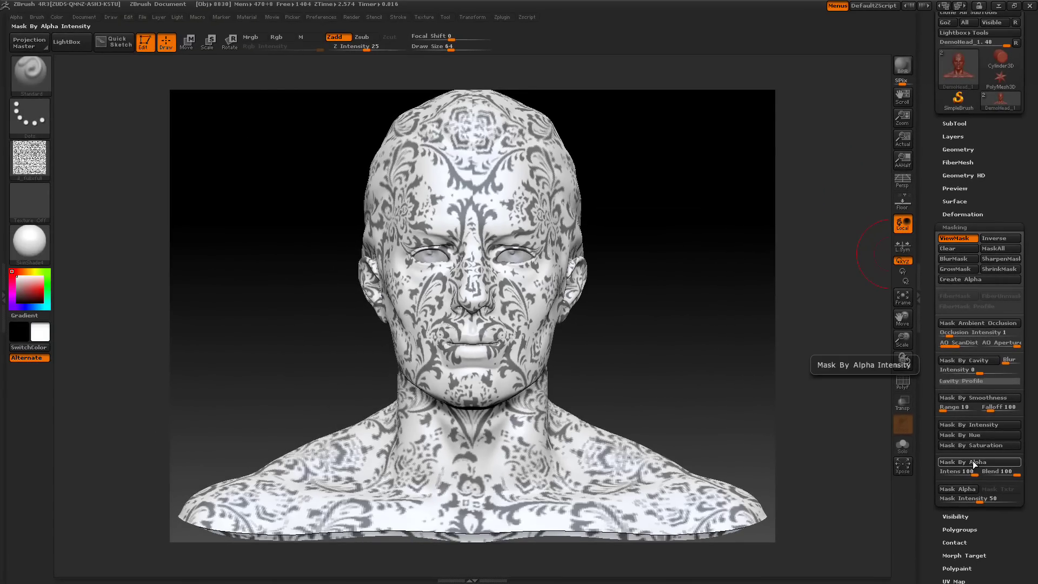
{"action": "left_click", "coordinate": [992, 238]}
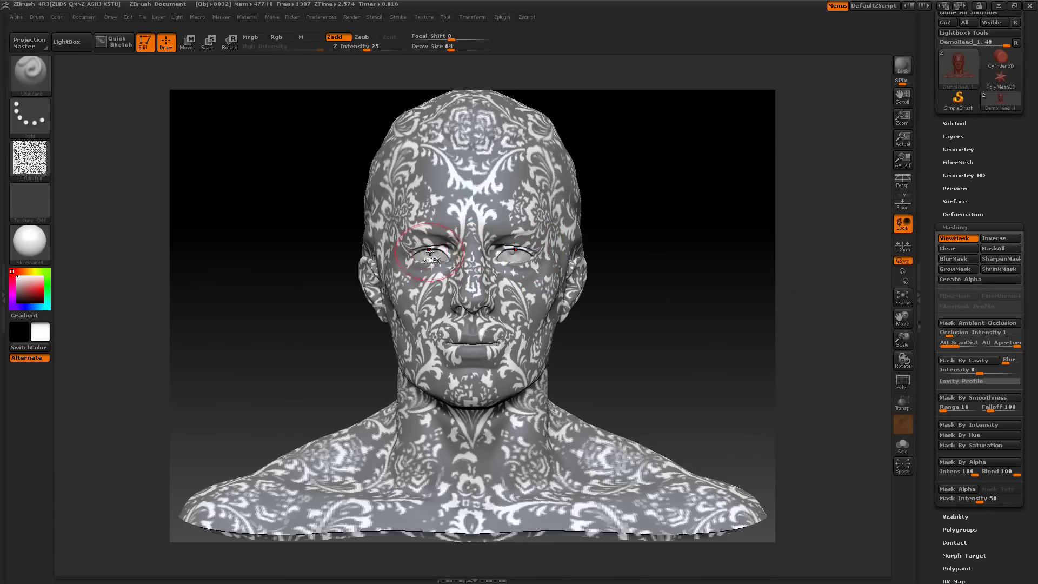
{"action": "mouse_move", "coordinate": [431, 251]}
{"action": "left_mouse_down", "text": "ctrl"}
{"action": "mouse_move", "coordinate": [517, 253]}
{"action": "mouse_move", "coordinate": [465, 303]}
{"action": "mouse_move", "coordinate": [484, 324]}
{"action": "mouse_move", "coordinate": [452, 346]}
{"action": "mouse_move", "coordinate": [476, 345]}
{"action": "left_mouse_up", "text": "ctrl"}
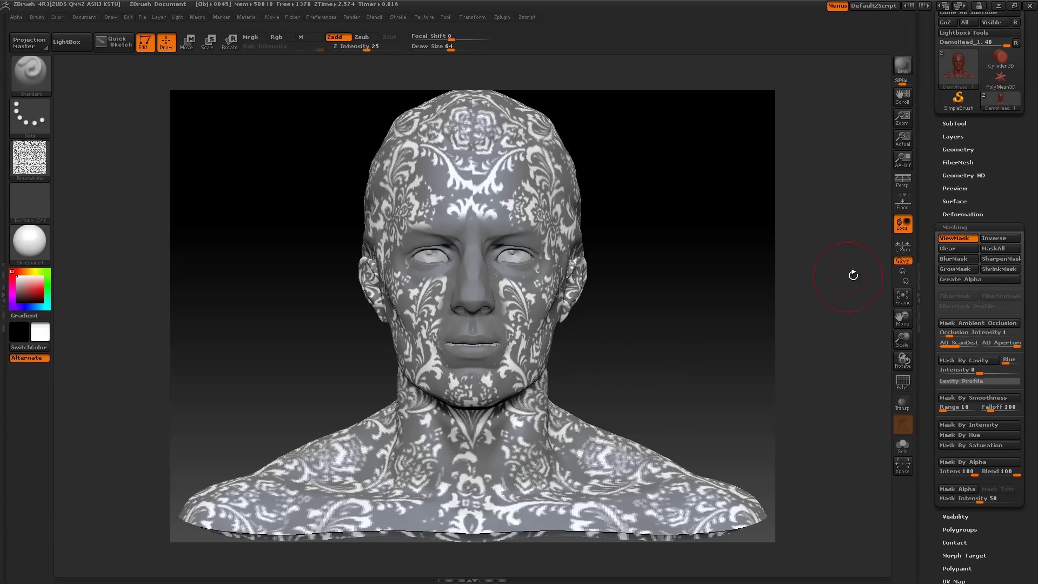
Hide the unmasked polygons with HidePt, leaving damask-shaped holes, and orbit to inspect them
{"action": "left_click", "coordinate": [948, 227]}
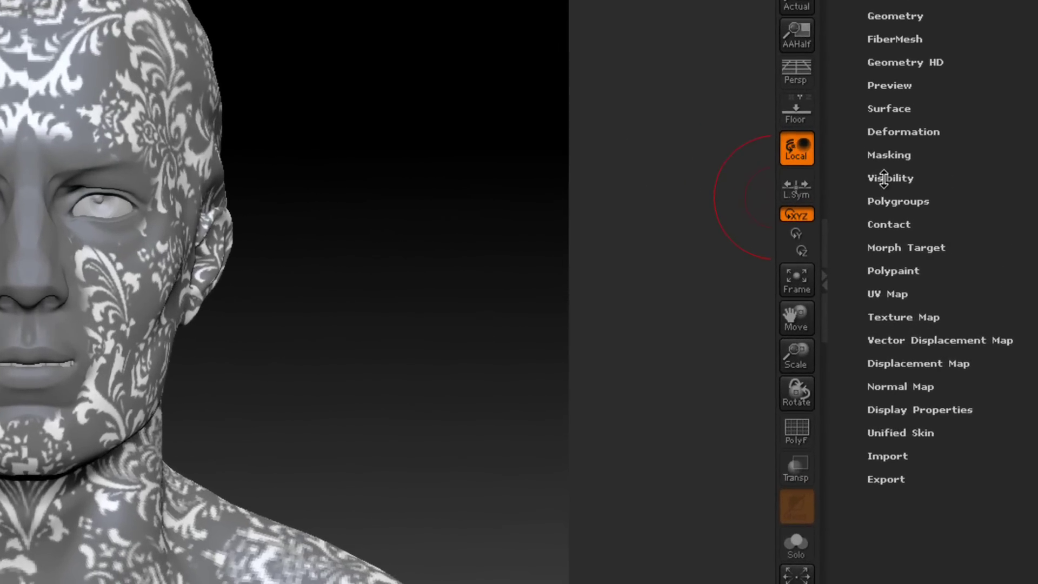
{"action": "left_click", "coordinate": [954, 240]}
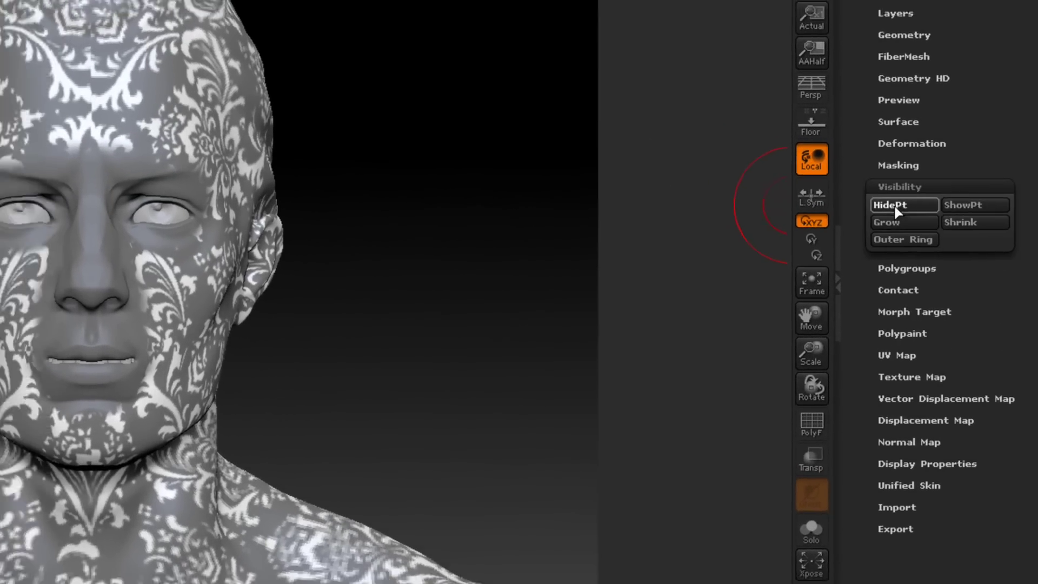
{"action": "left_click", "coordinate": [889, 198]}
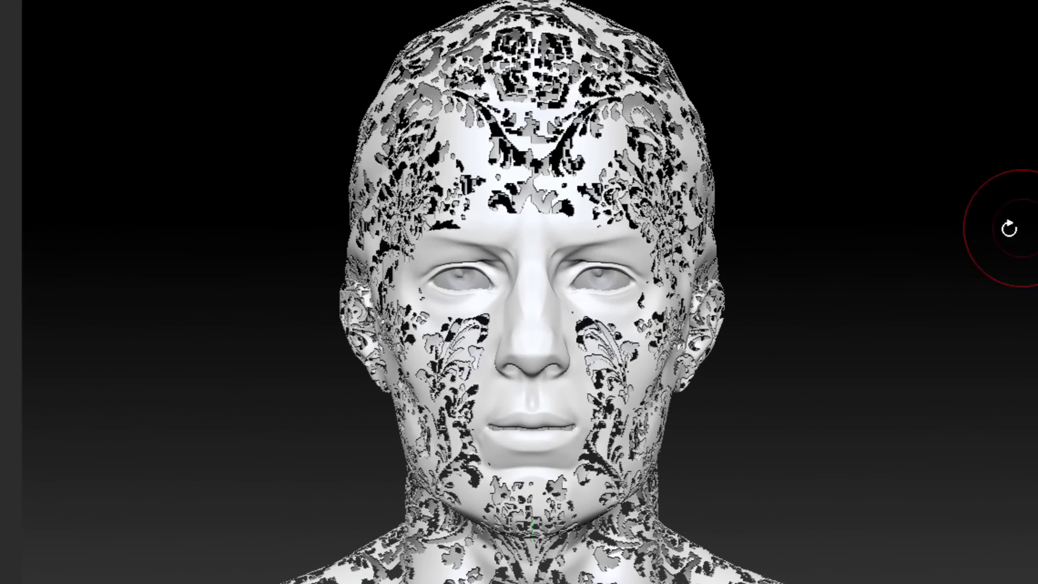
{"action": "mouse_move", "coordinate": [917, 248]}
{"action": "left_mouse_down"}
{"action": "mouse_move", "coordinate": [900, 266]}
{"action": "mouse_move", "coordinate": [911, 249]}
{"action": "left_mouse_up"}
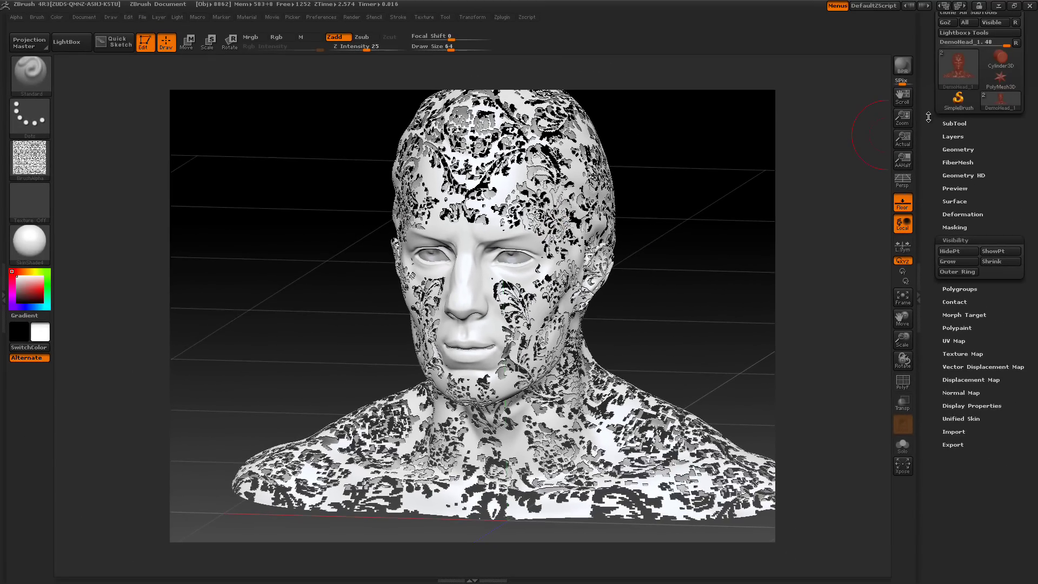
Make a PolyMesh3D copy, PM3D_DemoHead_1, holding only the visible damask surface
{"action": "left_click_drag", "start_coordinate": [938, 118], "coordinate": [938, 154]}
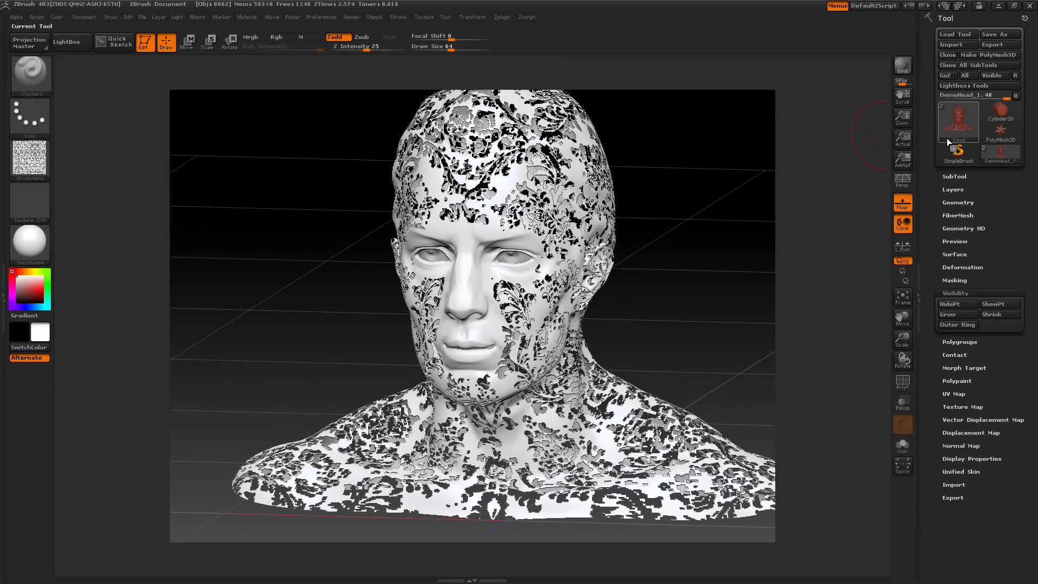
{"action": "mouse_move", "coordinate": [948, 140]}
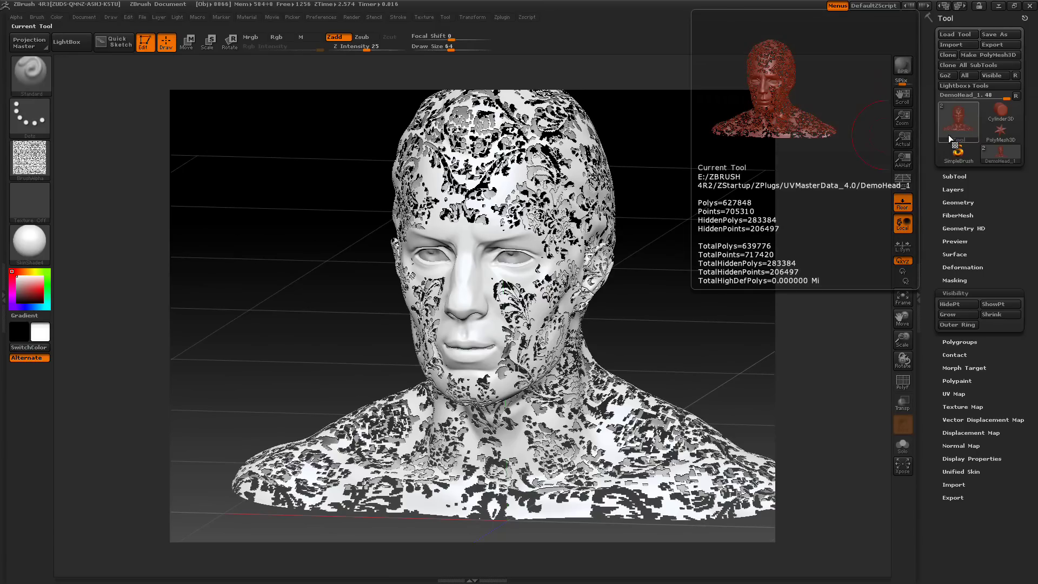
{"action": "left_click", "coordinate": [981, 56]}
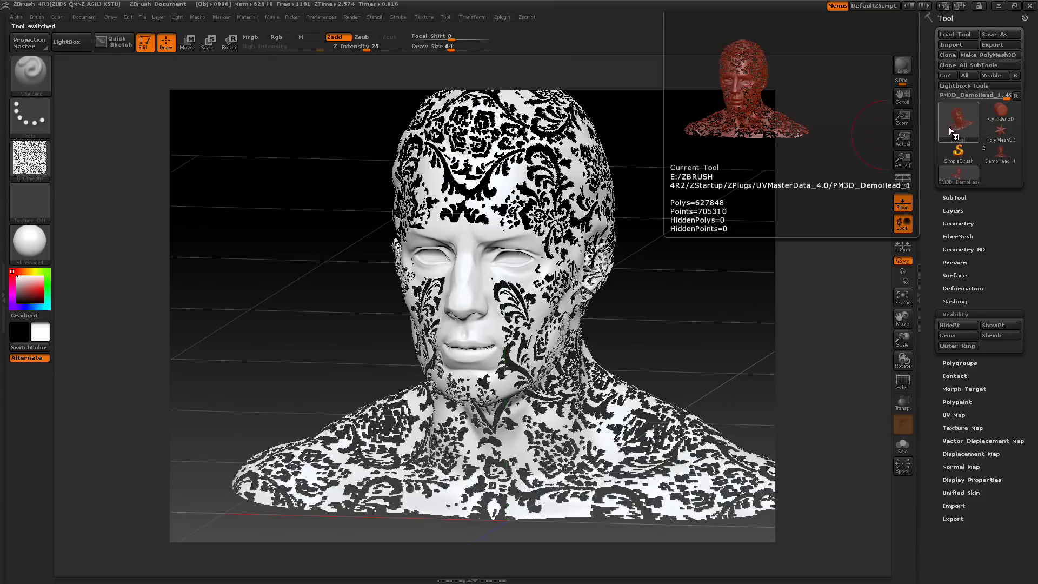
Store a morph target of the PM3D_DemoHead_1 mesh
{"action": "left_click", "coordinate": [972, 314]}
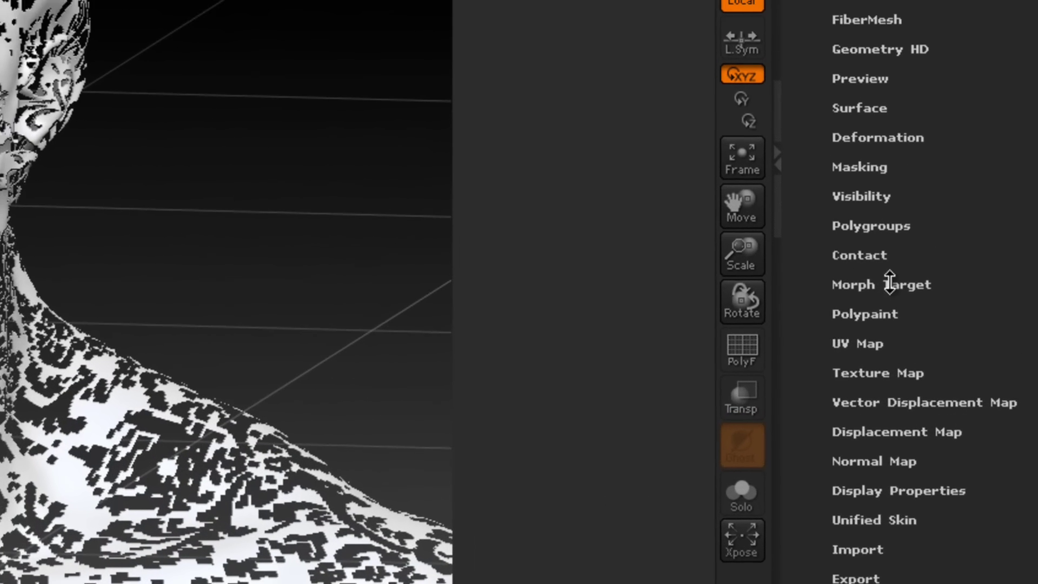
{"action": "left_click", "coordinate": [973, 353]}
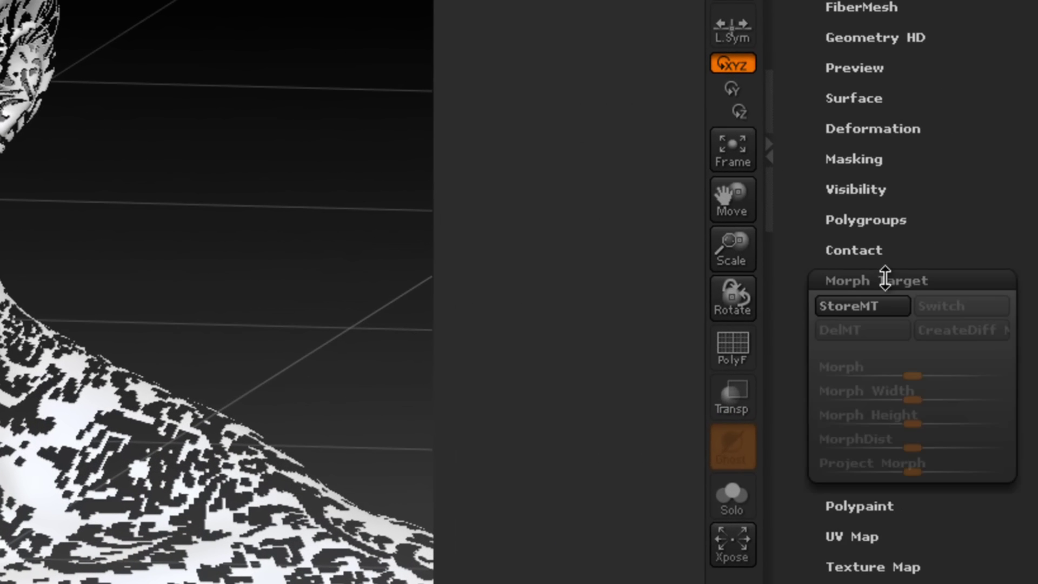
{"action": "left_click", "coordinate": [887, 306]}
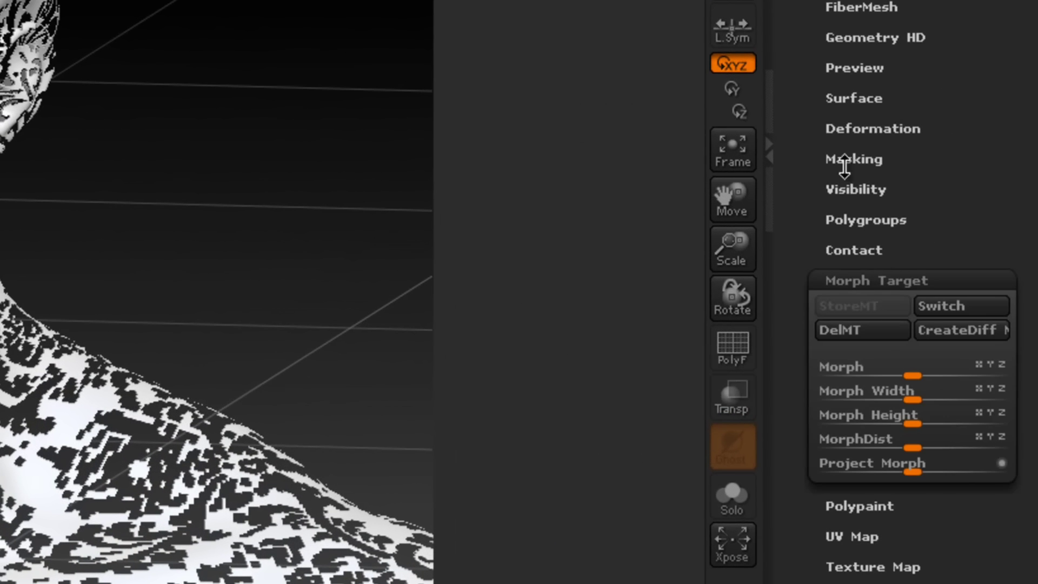
Inflate the whole mesh slightly with the Deformation Inflate slider
{"action": "left_click", "coordinate": [839, 127]}
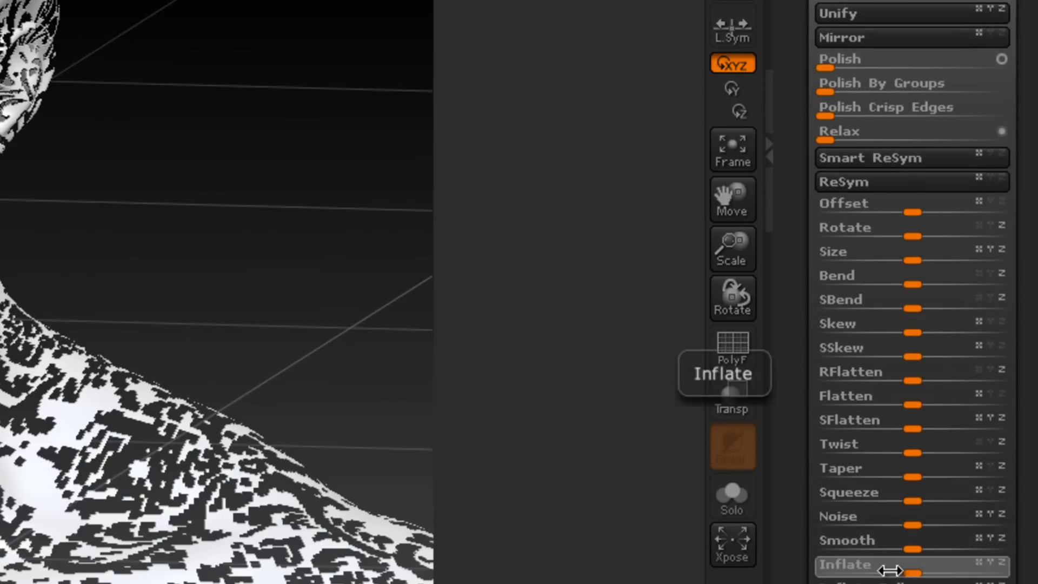
{"action": "left_click", "coordinate": [890, 571]}
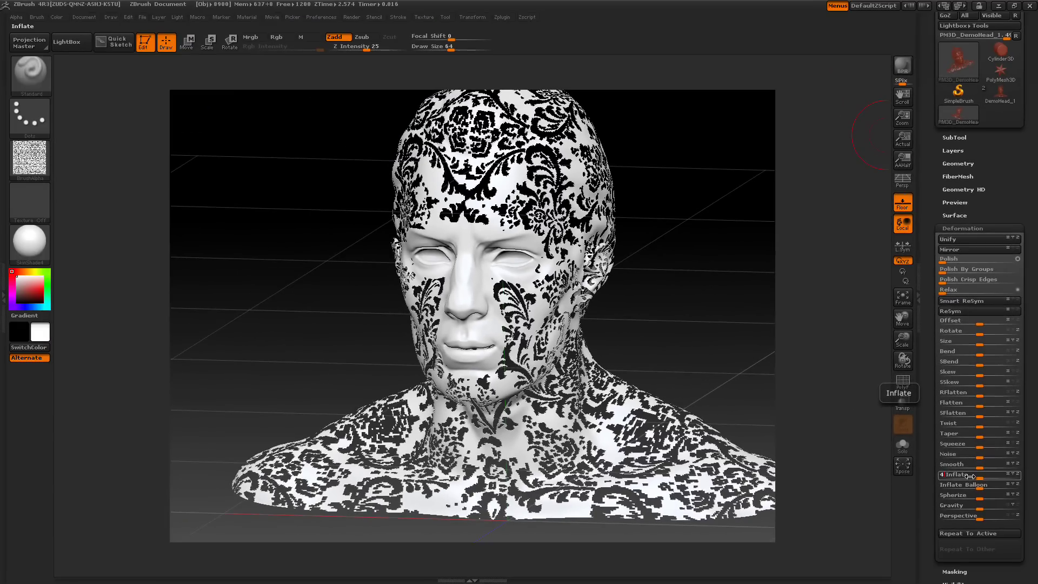
{"action": "left_click_drag", "start_coordinate": [971, 476], "coordinate": [970, 476]}
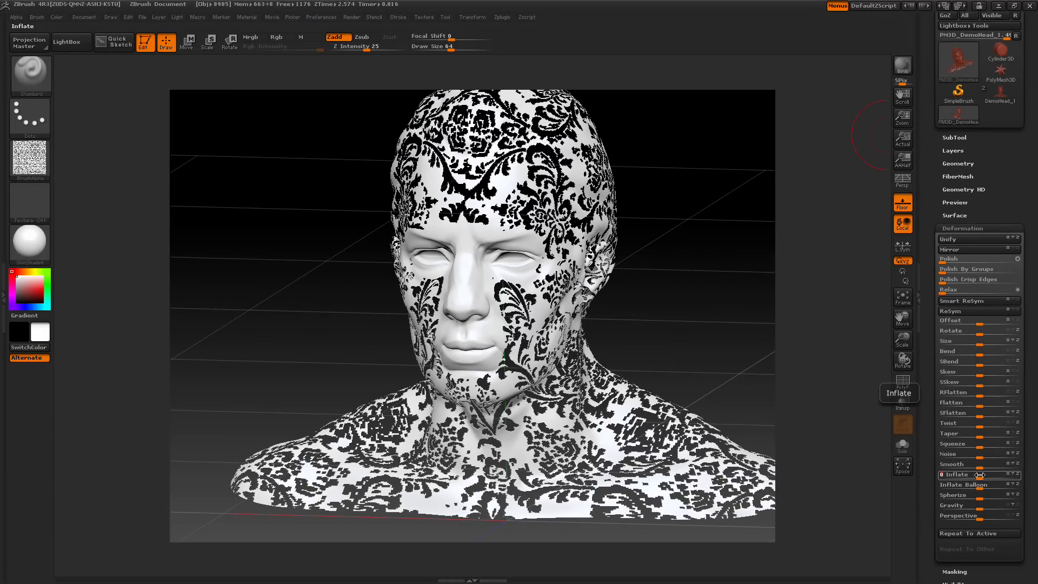
{"action": "left_click", "coordinate": [964, 230]}
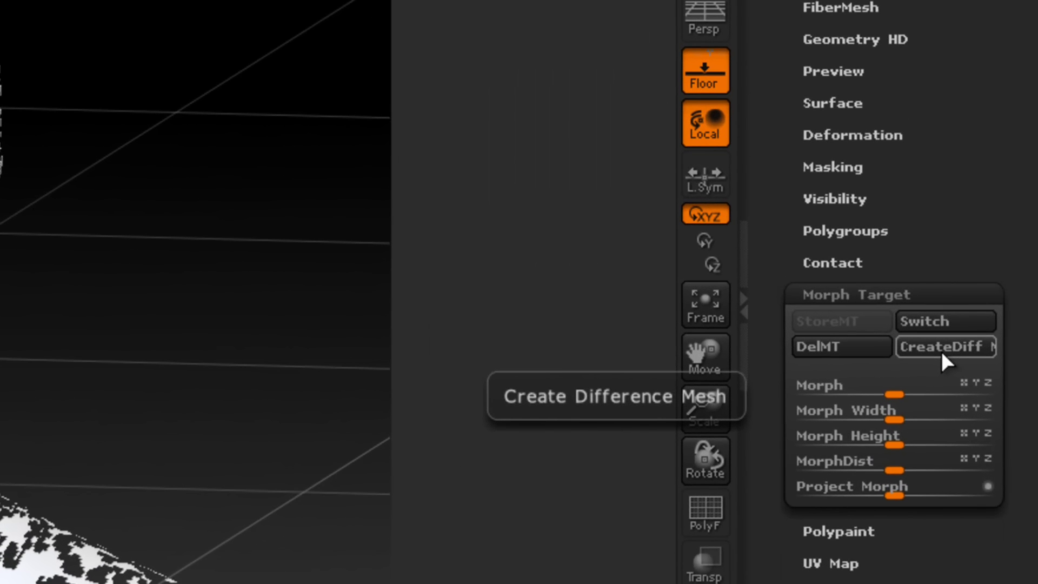
Generate the MorphDiff_PM3D_DemoHead_1 mesh with CreateDiff Mesh
{"action": "left_click", "coordinate": [942, 353]}
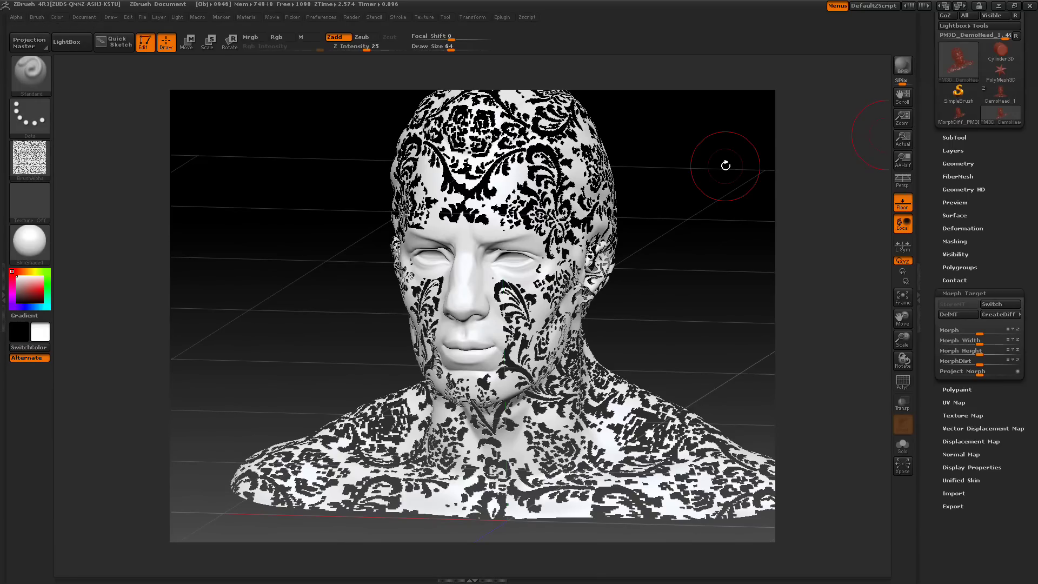
{"action": "left_click_drag", "start_coordinate": [926, 175], "coordinate": [932, 219]}
{"action": "mouse_move", "coordinate": [947, 183]}
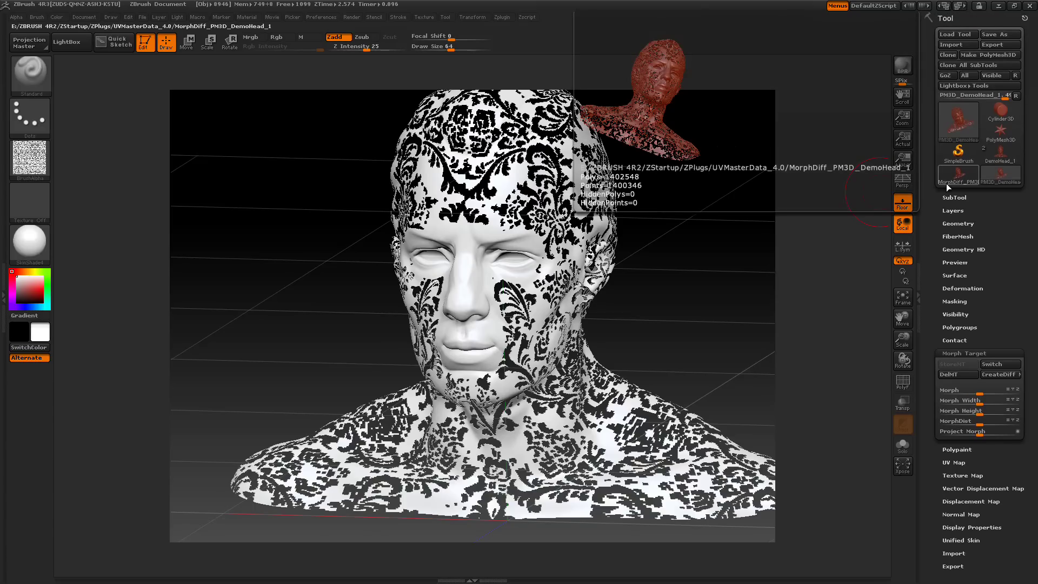
Switch to the MorphDiff mesh and rotate it to view the thickened lace
{"action": "left_click", "coordinate": [947, 184]}
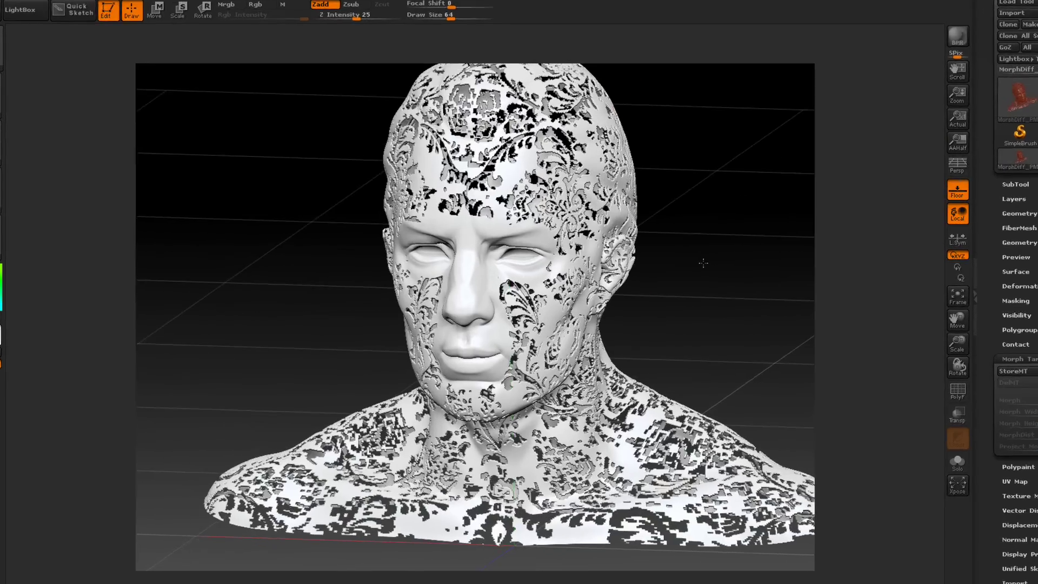
{"action": "left_click_drag", "start_coordinate": [687, 266], "coordinate": [675, 247]}
{"action": "left_click_drag", "start_coordinate": [765, 210], "coordinate": [1036, 219]}
Apply a Polish deformation to the difference mesh, then undo it
{"action": "left_click", "coordinate": [964, 287]}
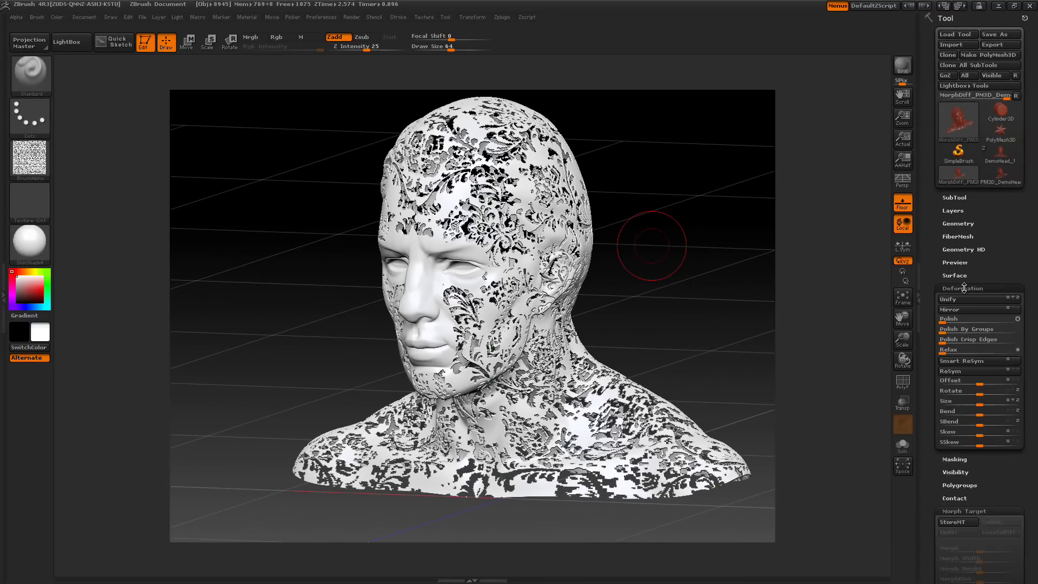
{"action": "scroll", "coordinate": [964, 288], "scroll_direction": "down", "scroll_amount": 2}
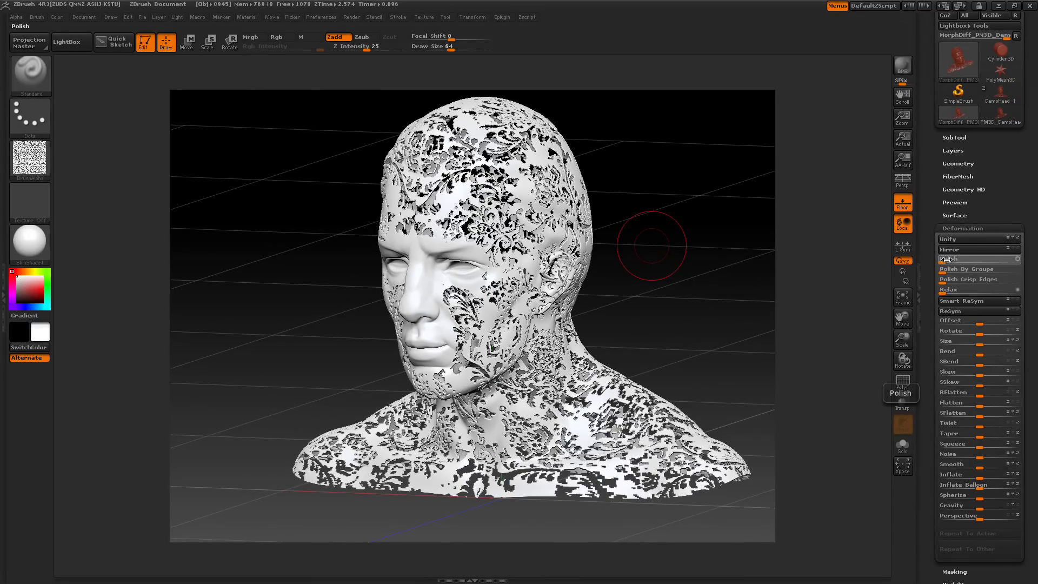
{"action": "left_click_drag", "start_coordinate": [949, 261], "coordinate": [950, 262]}
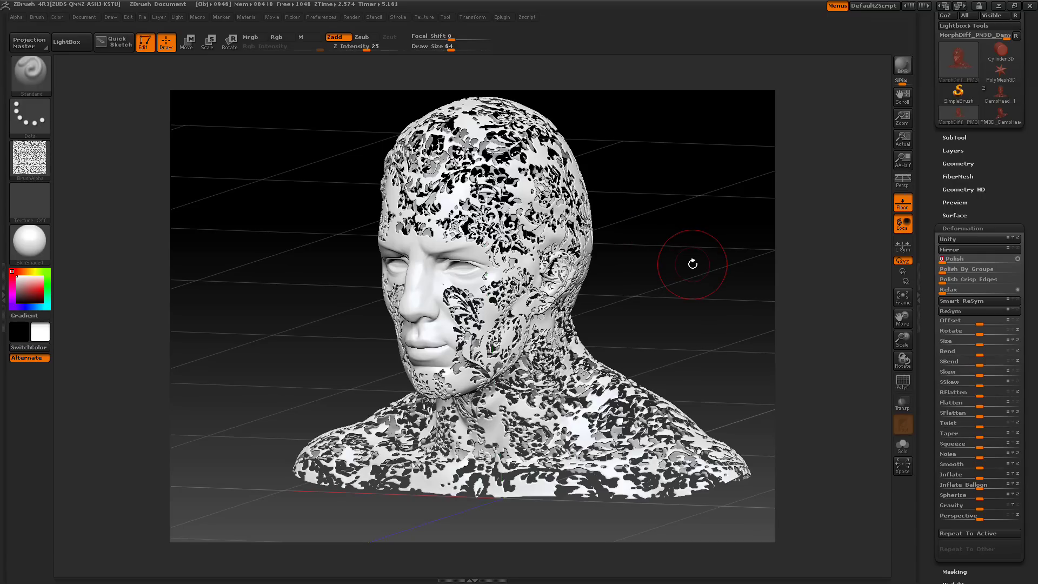
{"action": "key", "text": "ctrl+z"}
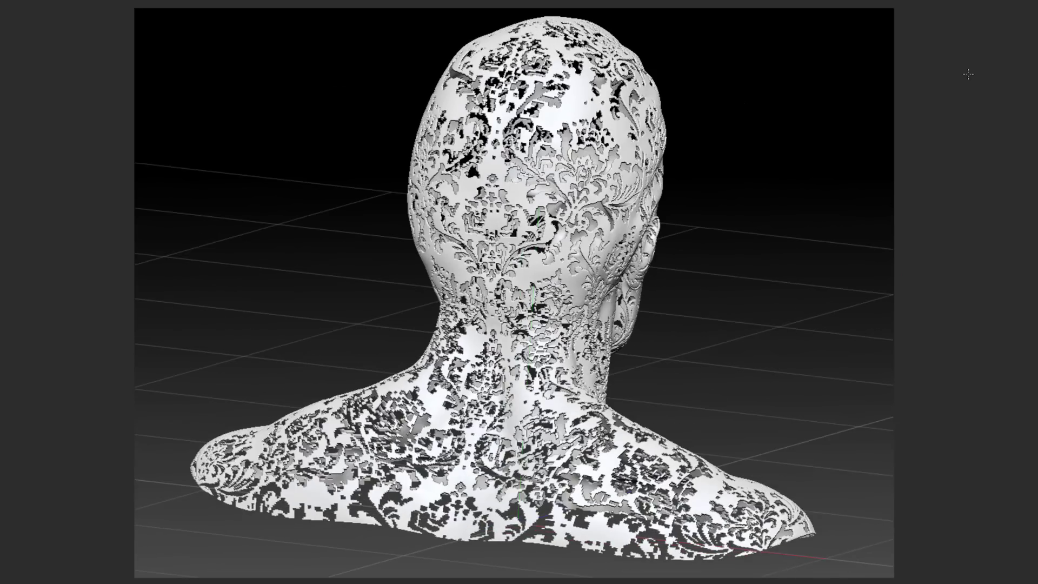
BPR-render the MorphDiff bust, turn it to right profile, and snap to front view
{"action": "left_click_drag", "start_coordinate": [976, 64], "coordinate": [1027, 5]}
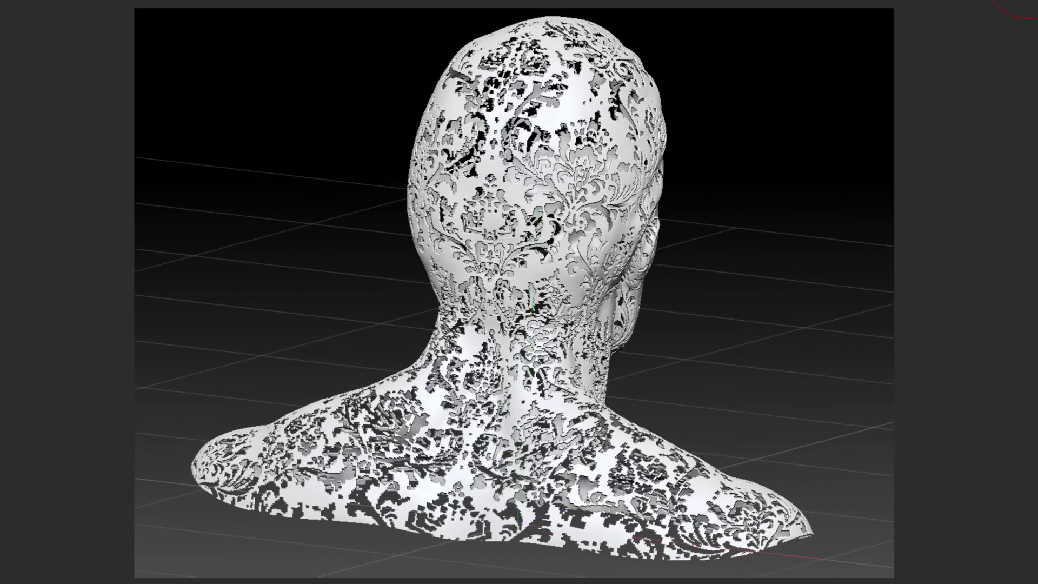
{"action": "left_click", "coordinate": [933, 52]}
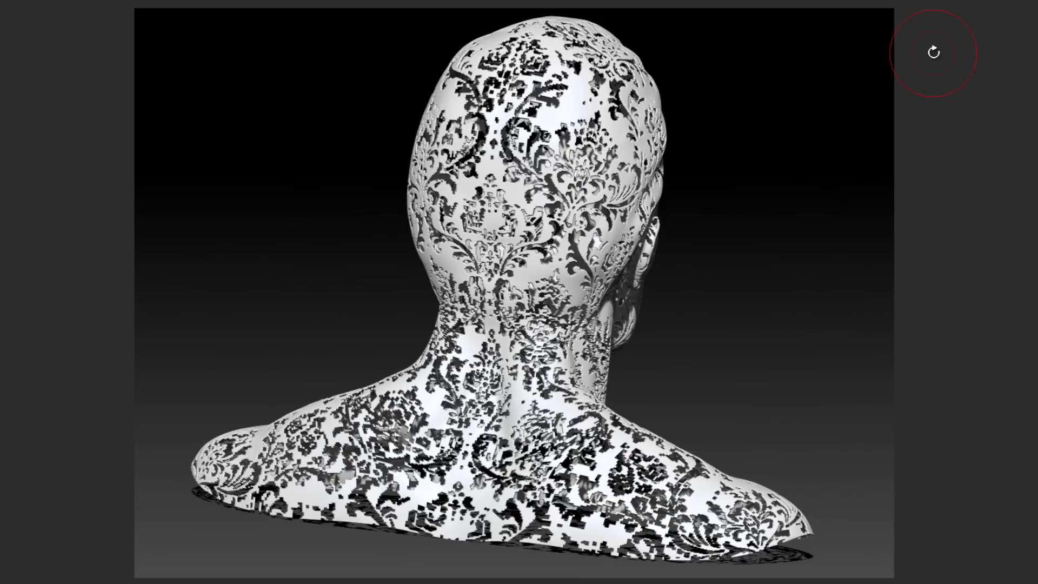
{"action": "left_click", "coordinate": [846, 331]}
{"action": "left_click_drag", "start_coordinate": [840, 344], "coordinate": [753, 373]}
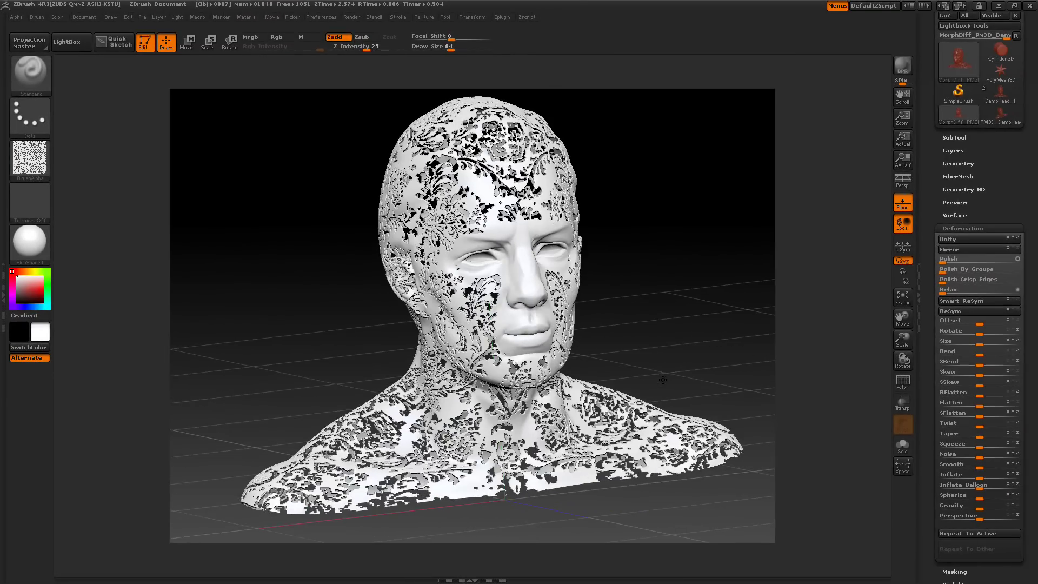
{"action": "left_click_drag", "start_coordinate": [662, 379], "coordinate": [663, 380], "text": "shift"}
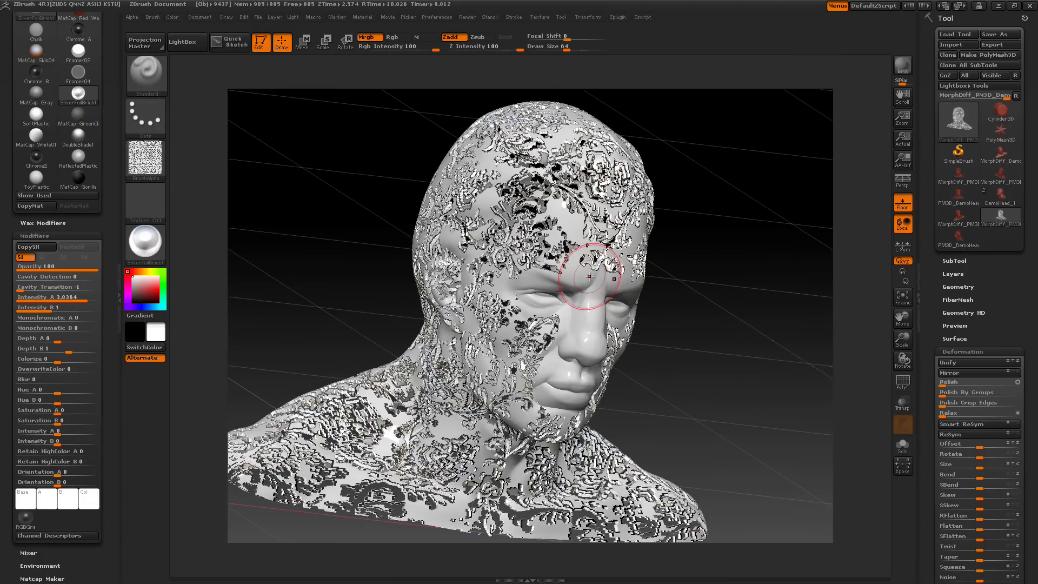
With PolyF on, hide the pink damask polygroup, leaving black pattern-shaped holes, then turn PolyF off
{"action": "left_click", "coordinate": [904, 384]}
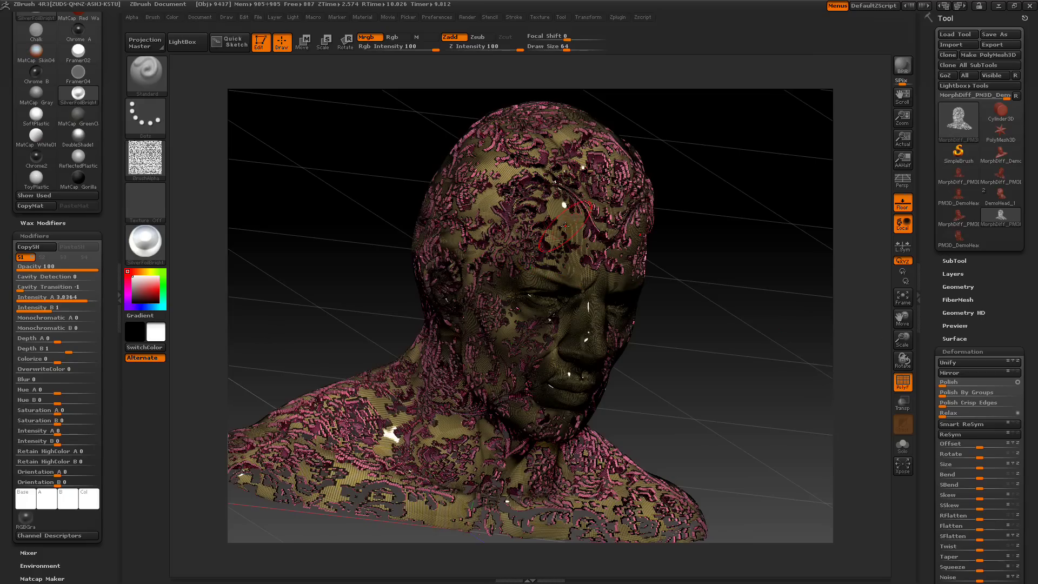
{"action": "key", "text": "ctrl+shift"}
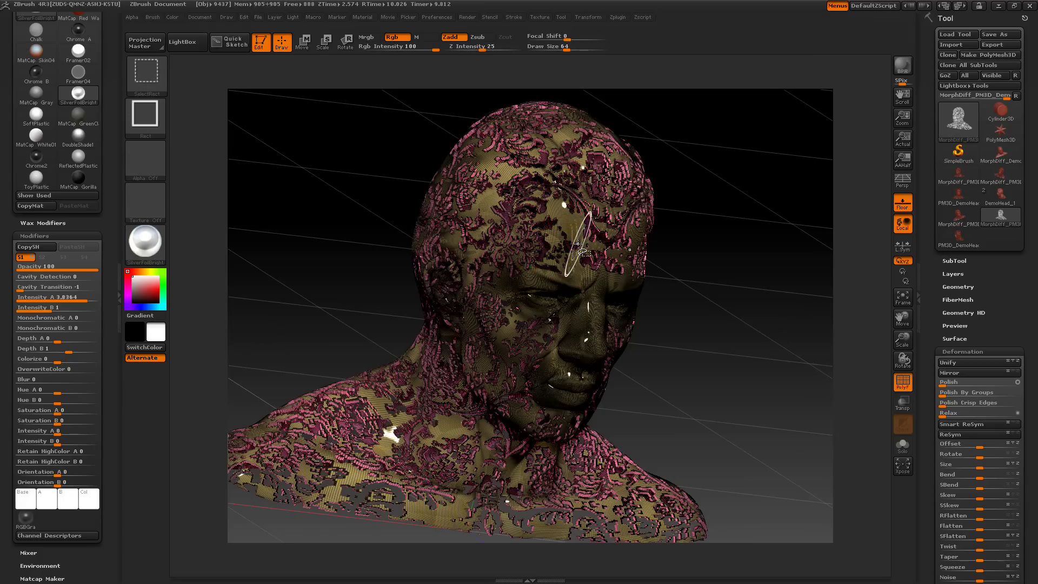
{"action": "left_click", "coordinate": [577, 244], "text": "ctrl+shift"}
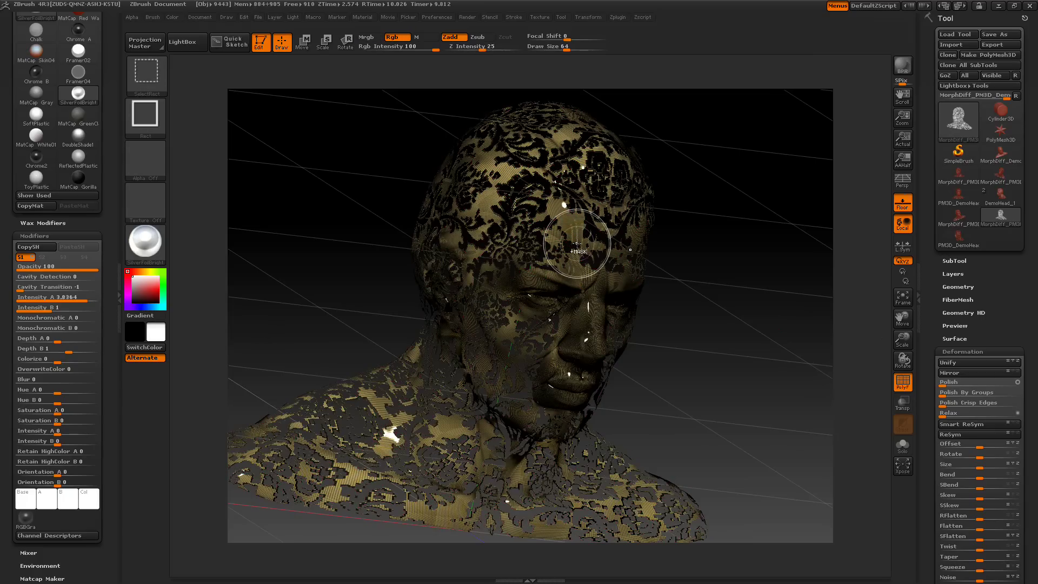
{"action": "left_click", "coordinate": [891, 379]}
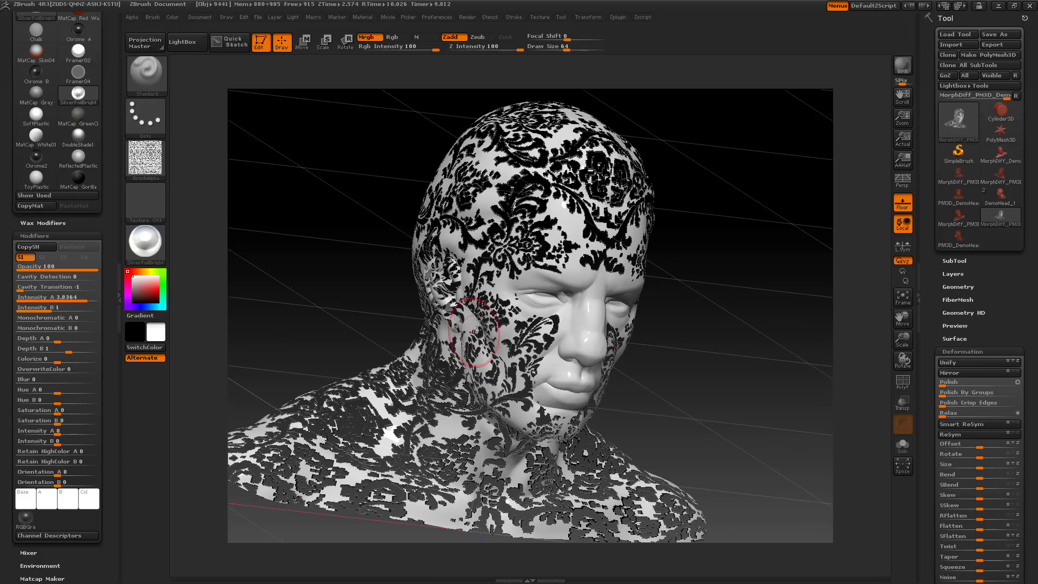
{"action": "left_click", "coordinate": [151, 239]}
Invert the bust's visibility so the hidden damask pattern shows instead
{"action": "left_click", "coordinate": [172, 18]}
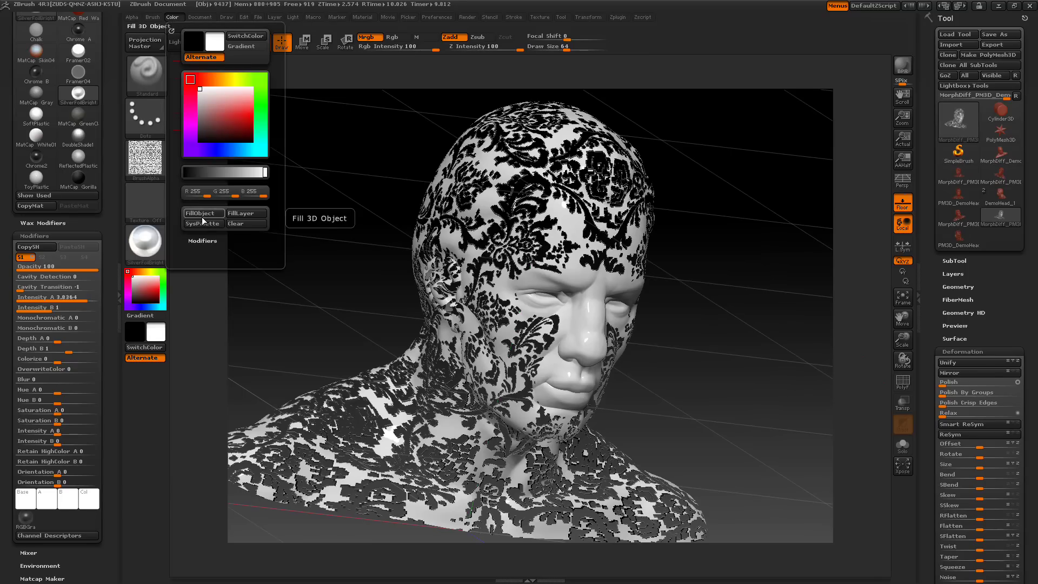
{"action": "key", "text": "ctrl+shift"}
{"action": "left_click_drag", "start_coordinate": [357, 254], "coordinate": [357, 254], "text": "ctrl+shift"}
Unhide all polygons so the whole silver foil bust is visible again
{"action": "mouse_move", "coordinate": [155, 232]}
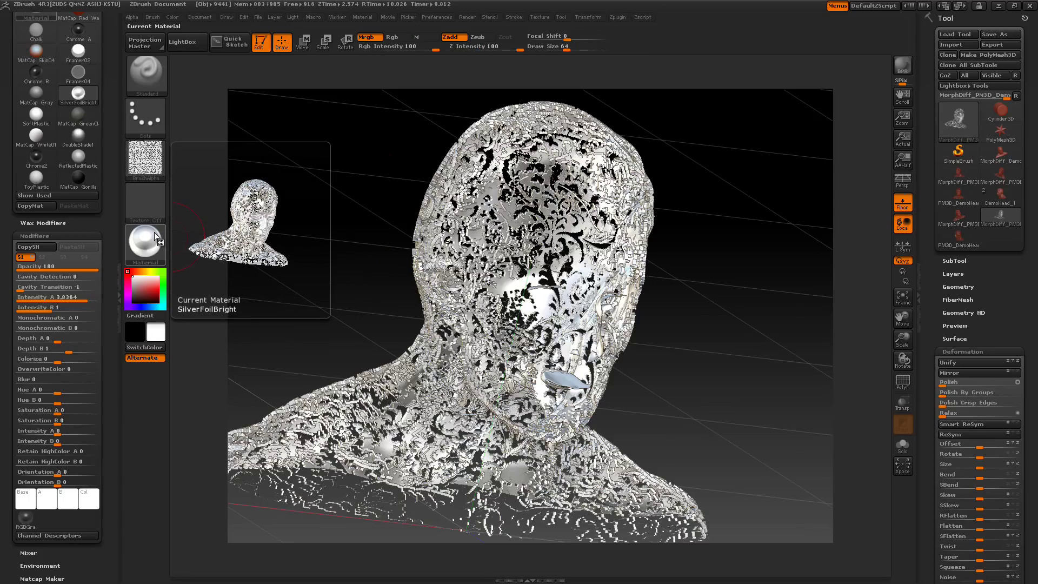
{"action": "left_click", "coordinate": [173, 17]}
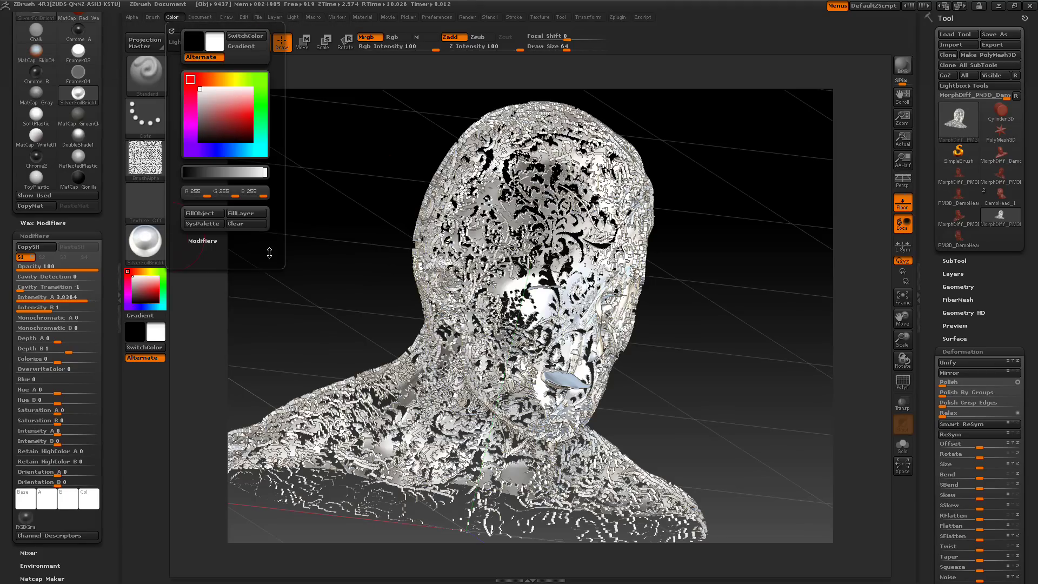
{"action": "key", "text": "ctrl+shift"}
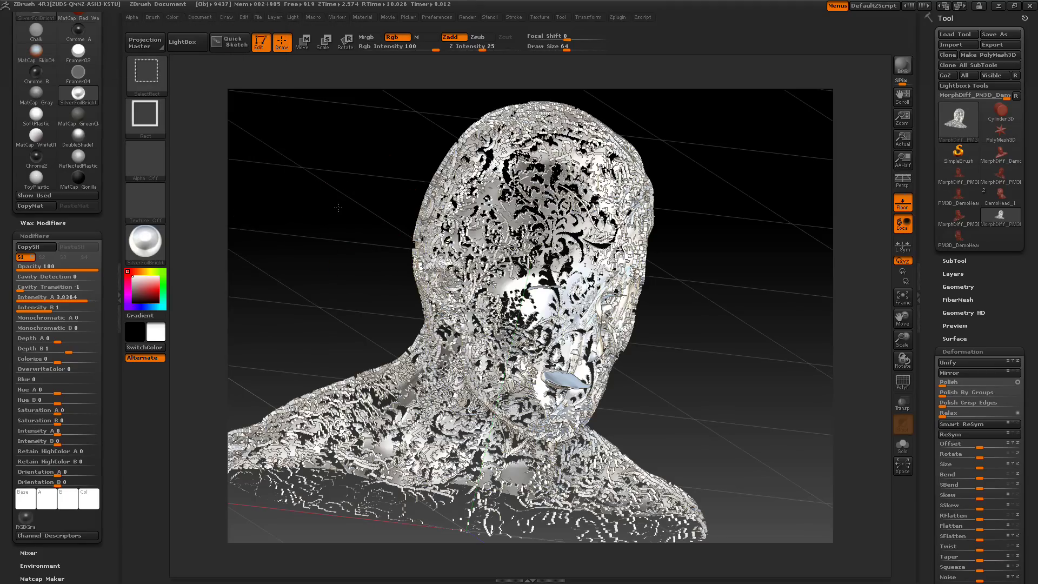
{"action": "left_click", "coordinate": [338, 208], "text": "ctrl+shift"}
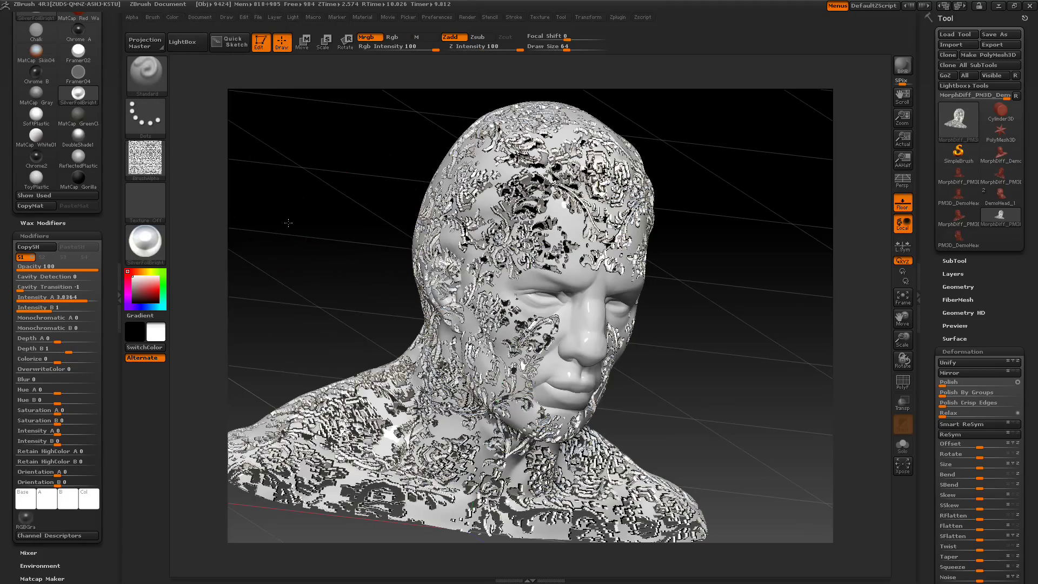
Turn the bust to a three-quarter side view and make a BPR render of the silver foil damask
{"action": "mouse_move", "coordinate": [288, 218]}
{"action": "left_mouse_down"}
{"action": "mouse_move", "coordinate": [288, 161]}
{"action": "mouse_move", "coordinate": [286, 179]}
{"action": "mouse_move", "coordinate": [341, 128]}
{"action": "left_mouse_up"}
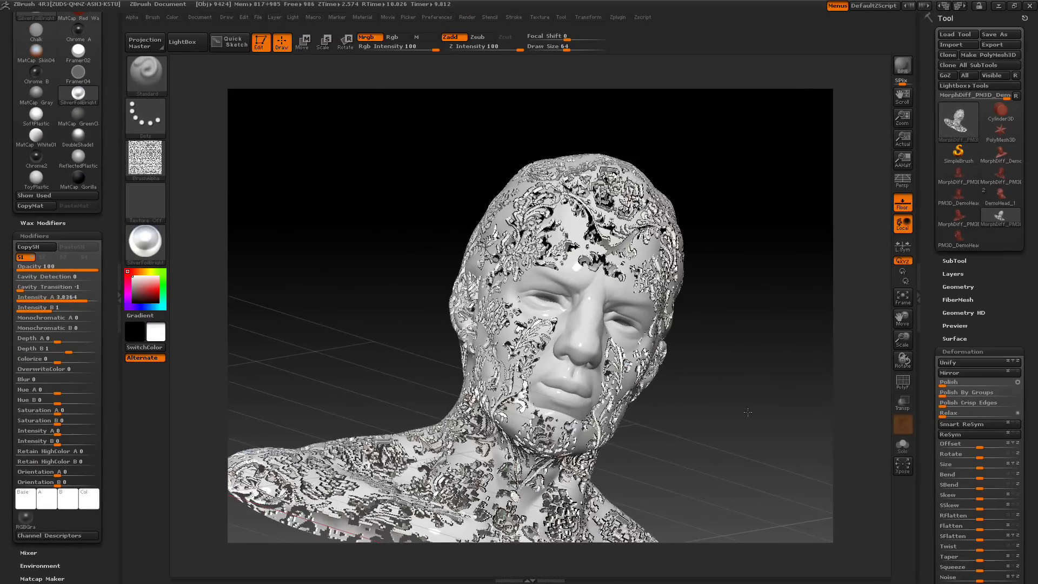
{"action": "mouse_move", "coordinate": [748, 412]}
{"action": "left_mouse_down"}
{"action": "mouse_move", "coordinate": [568, 427]}
{"action": "mouse_move", "coordinate": [612, 440]}
{"action": "left_mouse_up"}
{"action": "left_click_drag", "start_coordinate": [415, 409], "coordinate": [371, 361]}
{"action": "left_click", "coordinate": [900, 68]}
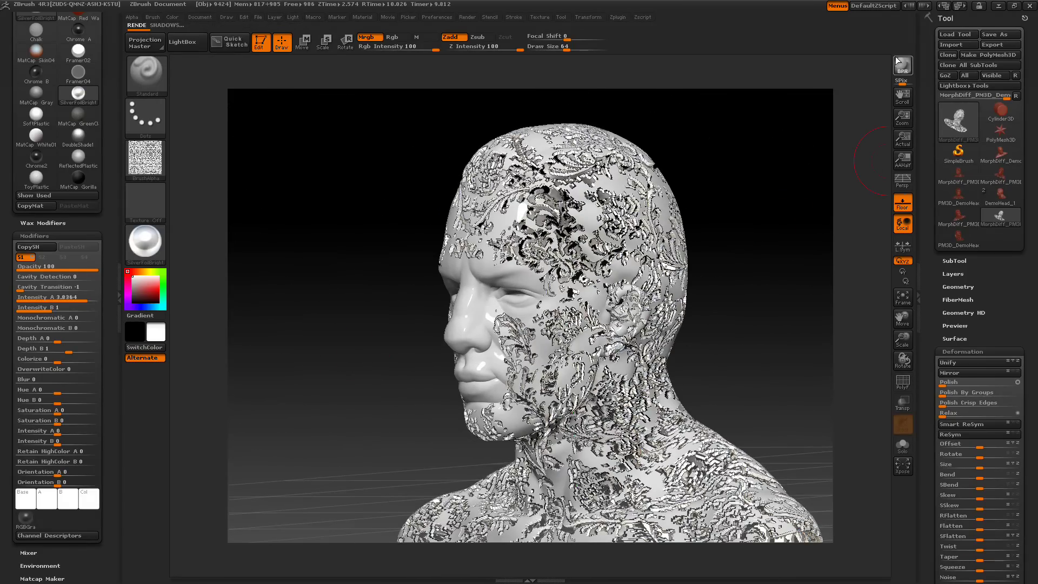